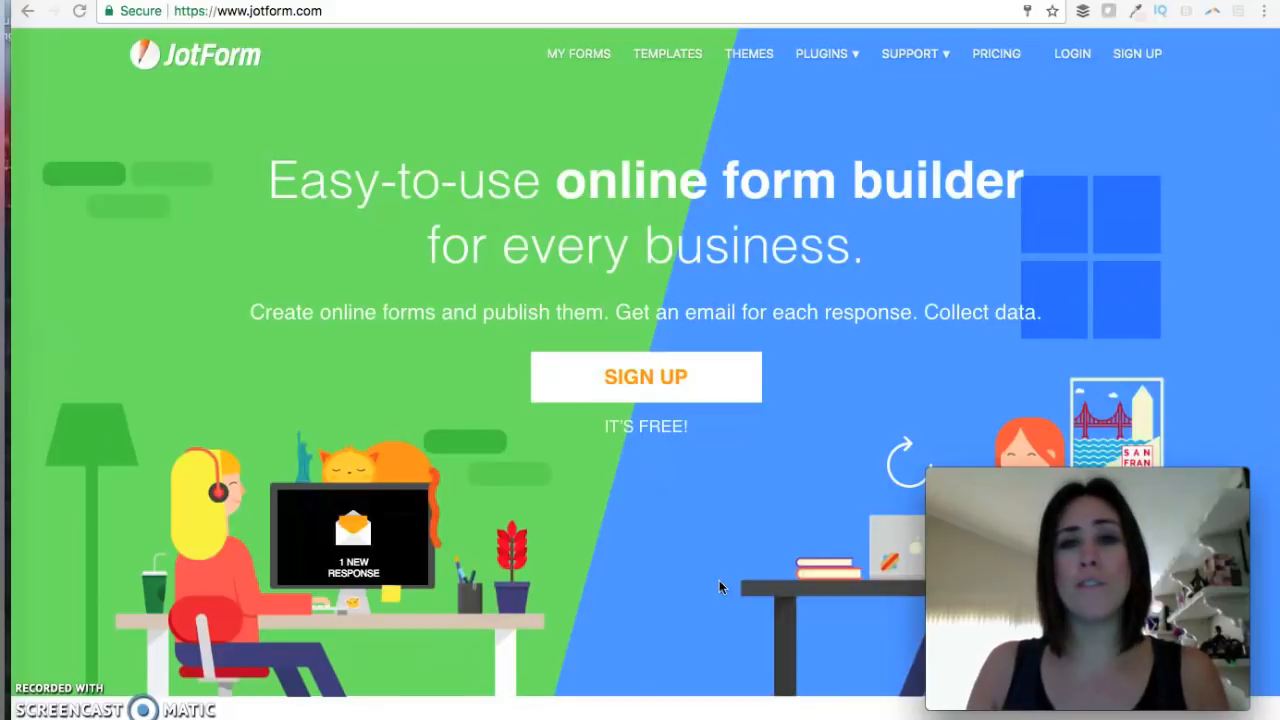
Sign up for a free JotForm account with a username and create it.
{"action": "left_click", "coordinate": [679, 383]}
{"action": "left_click", "coordinate": [606, 246]}
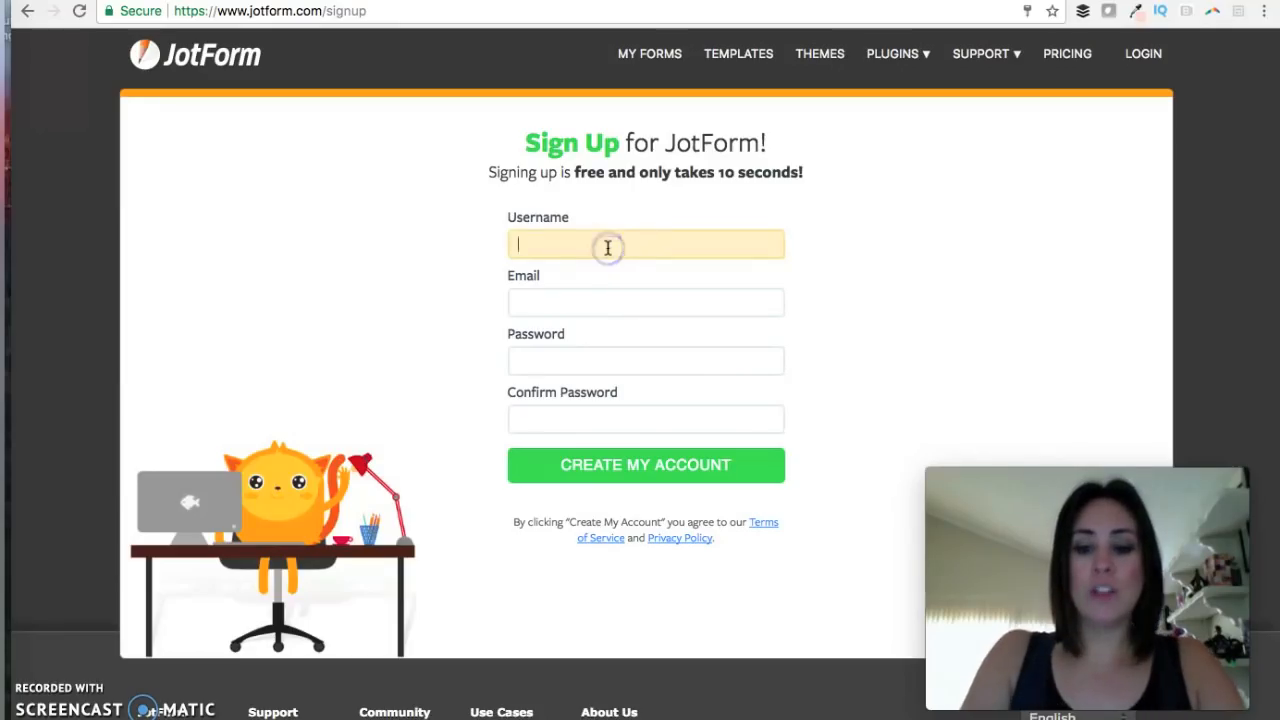
{"action": "type", "text": "Kimberly609"}
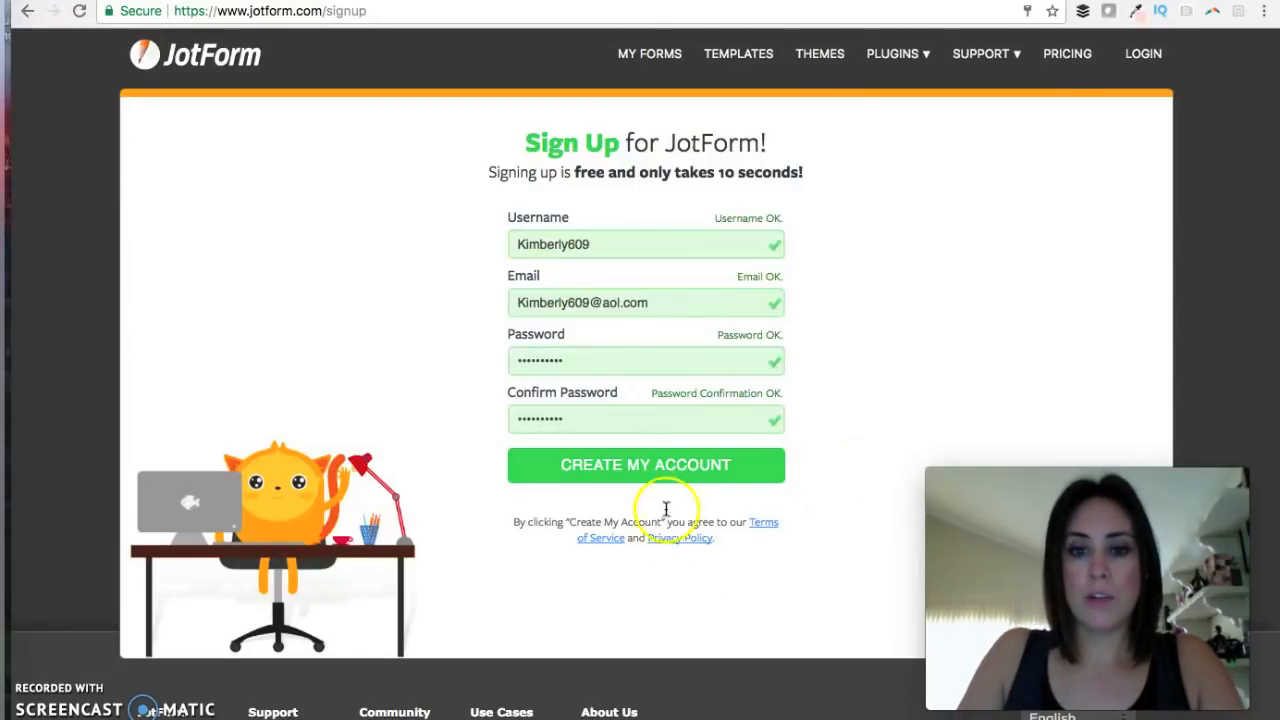
{"action": "left_click", "coordinate": [652, 468]}
Enter company Scentsy, the user's full name, and title Small Business Owner.
{"action": "left_click", "coordinate": [526, 254]}
{"action": "type", "text": "Scentsy"}
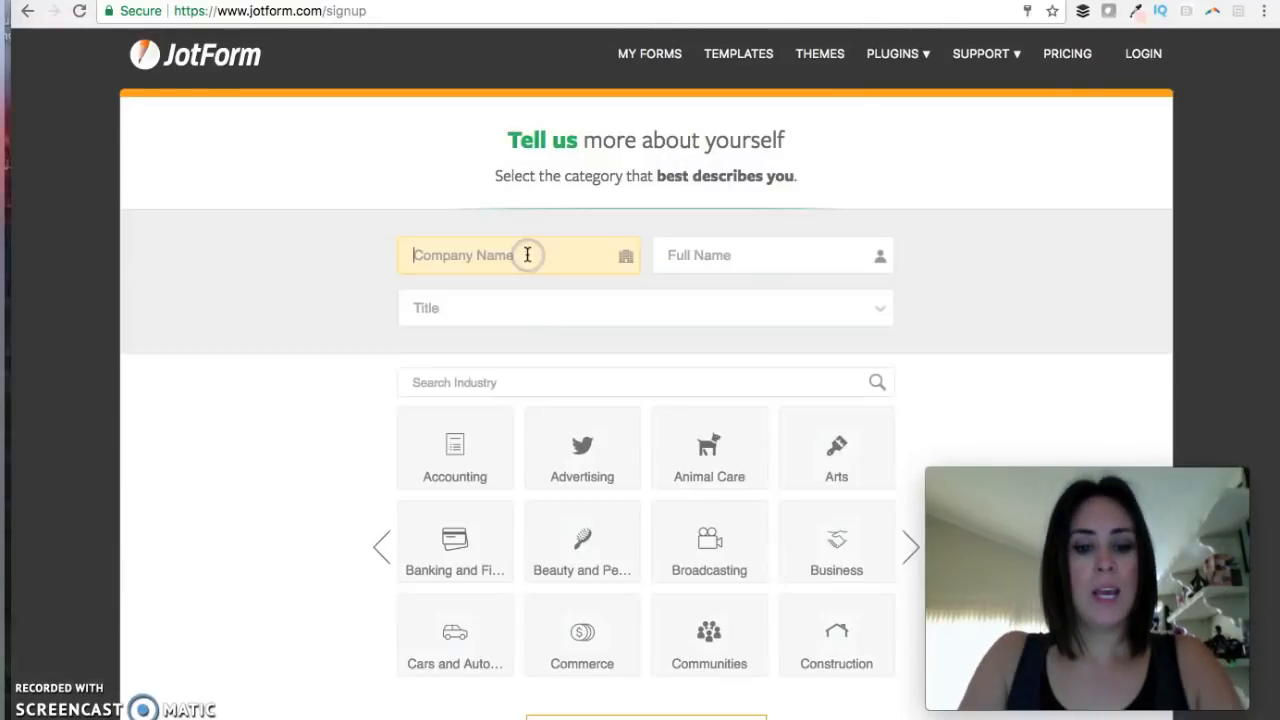
{"action": "key", "text": "Tab"}
{"action": "key", "text": "Tab"}
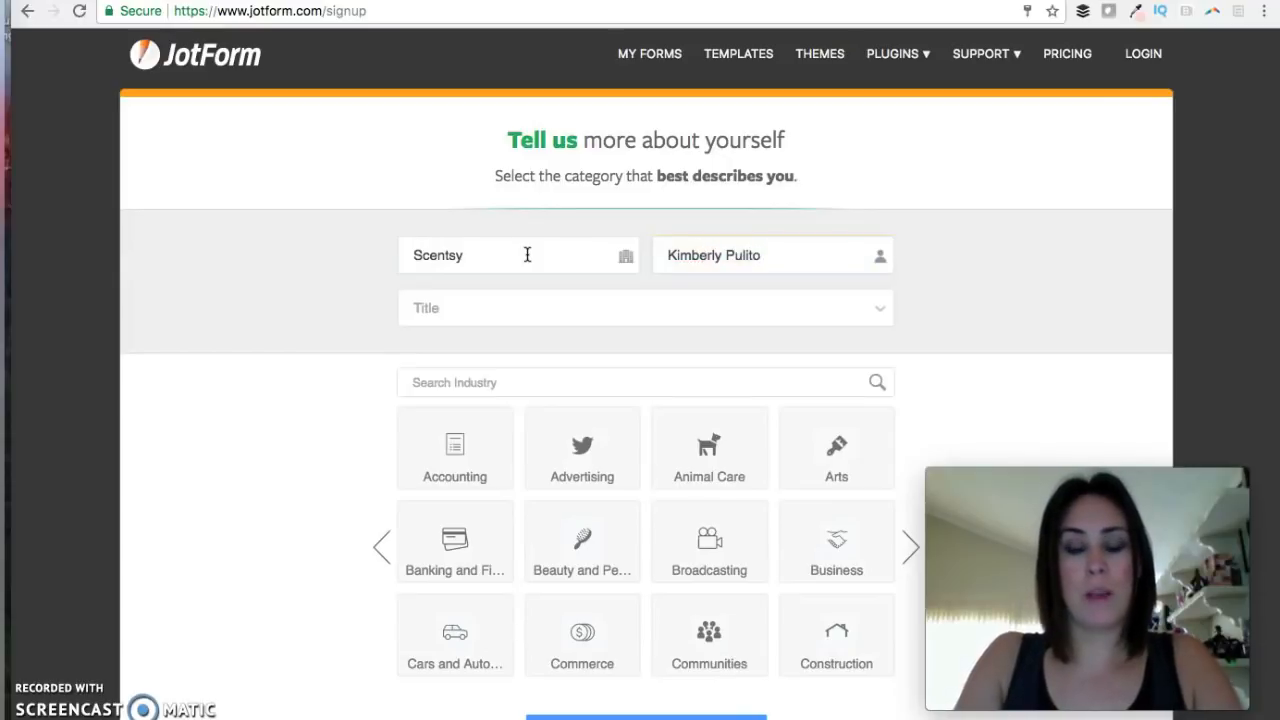
{"action": "left_click", "coordinate": [766, 306]}
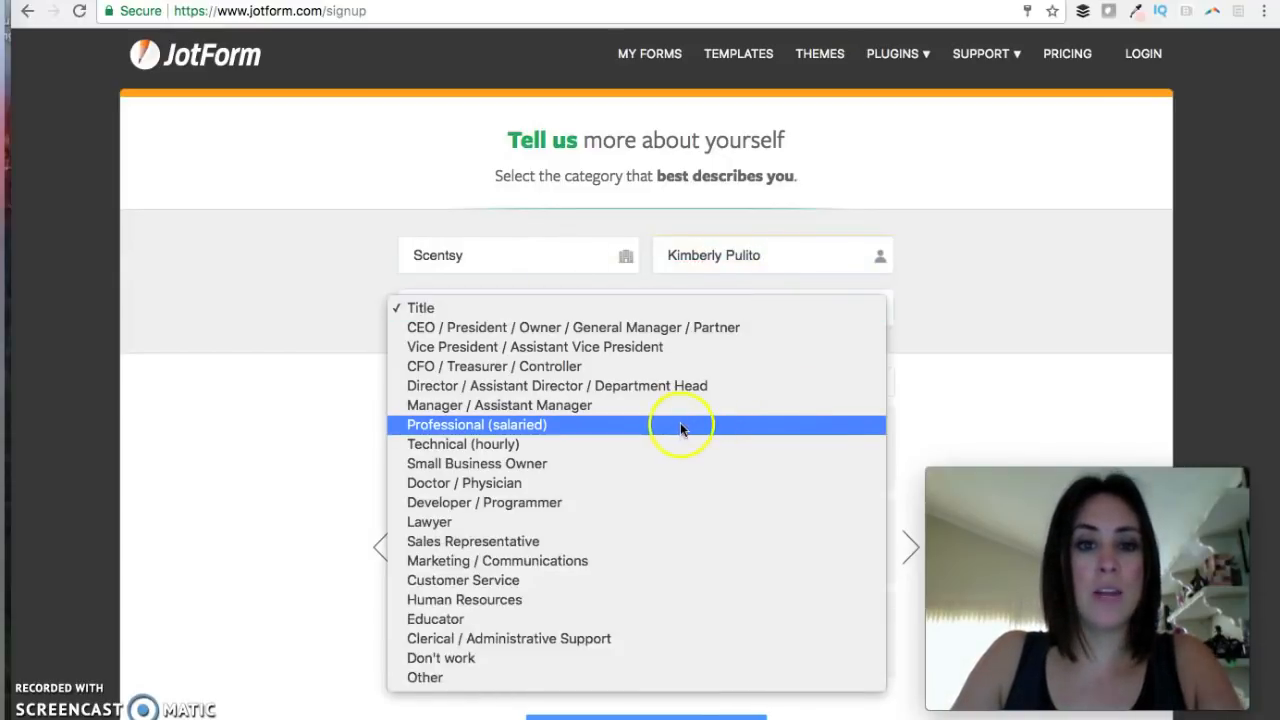
{"action": "left_click", "coordinate": [690, 464]}
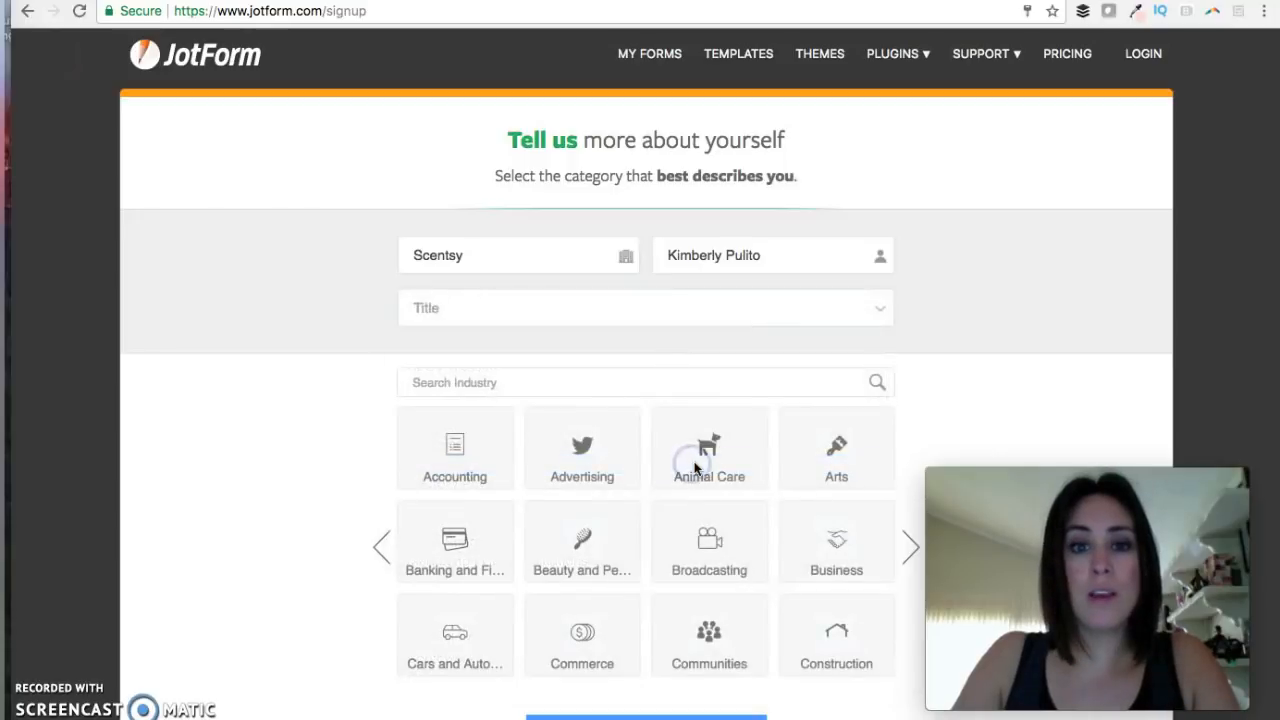
Choose Other as the industry and finish signup to reach My Forms.
{"action": "left_click", "coordinate": [907, 550]}
{"action": "left_click", "coordinate": [908, 550]}
{"action": "left_click", "coordinate": [908, 550]}
{"action": "left_click", "coordinate": [908, 550]}
{"action": "left_click", "coordinate": [909, 551]}
{"action": "left_click", "coordinate": [909, 551]}
{"action": "left_click", "coordinate": [909, 551]}
{"action": "left_click", "coordinate": [911, 552]}
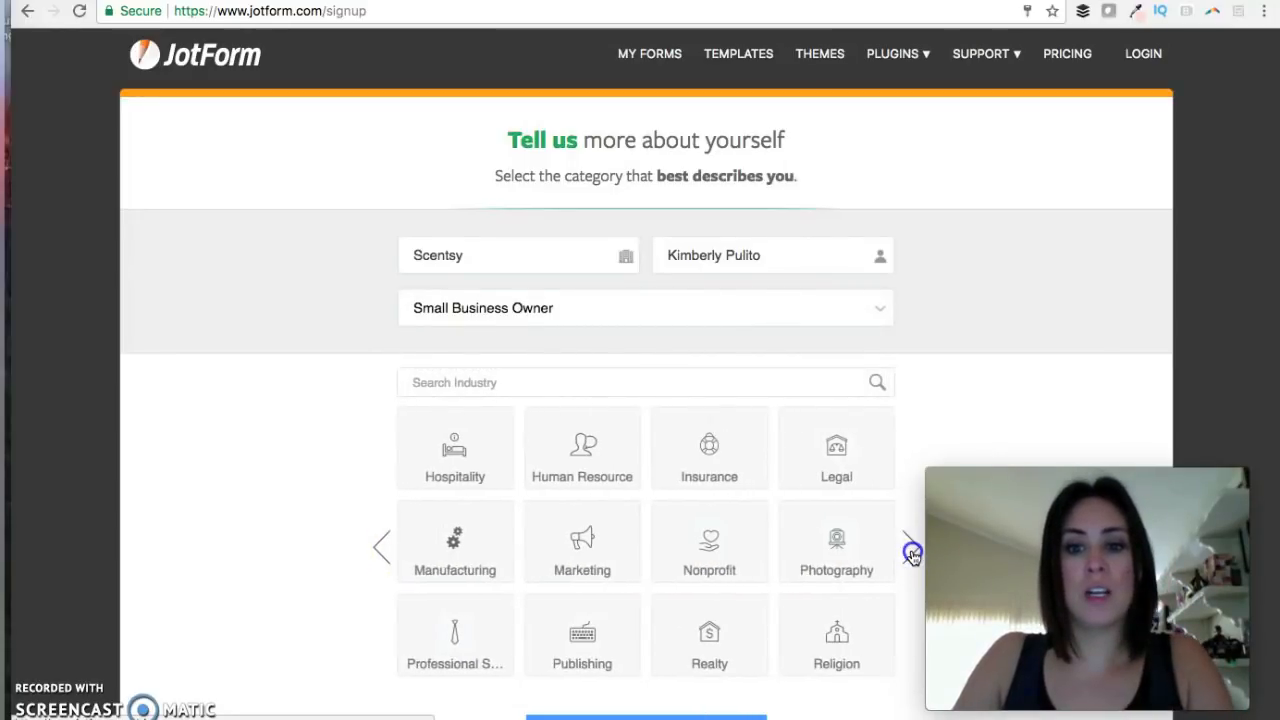
{"action": "left_click", "coordinate": [842, 650]}
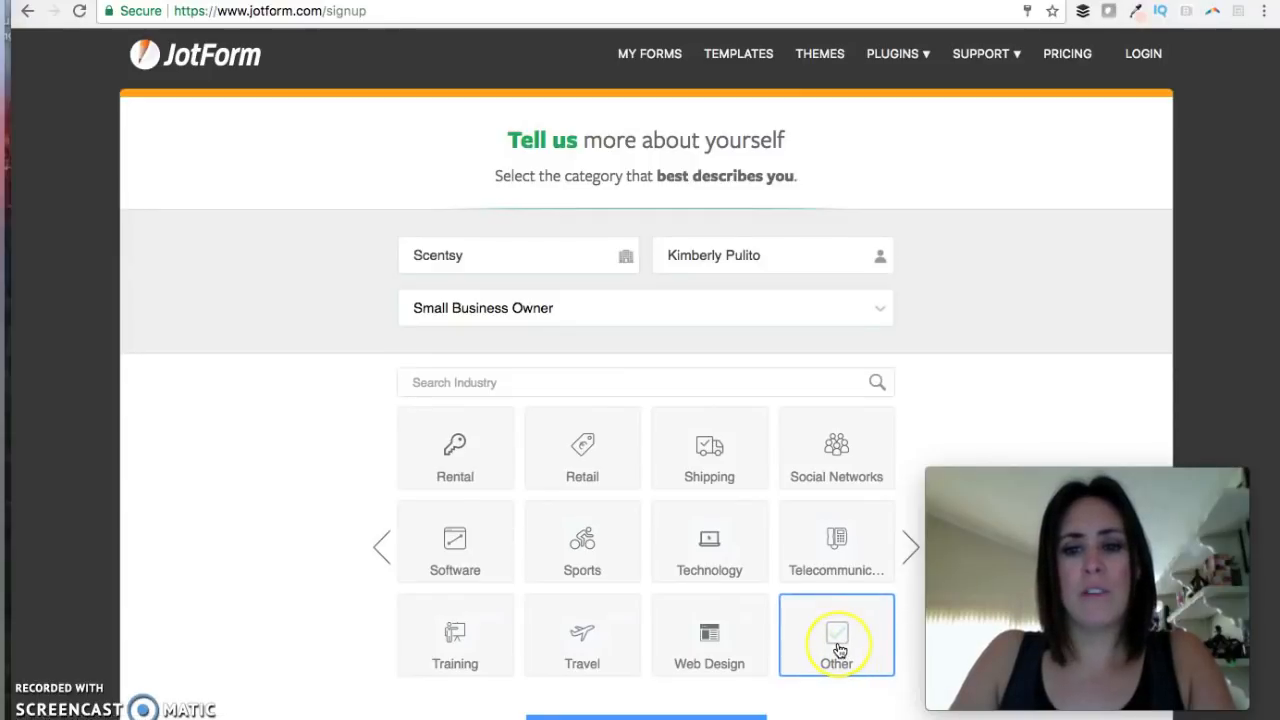
{"action": "left_click", "coordinate": [839, 650]}
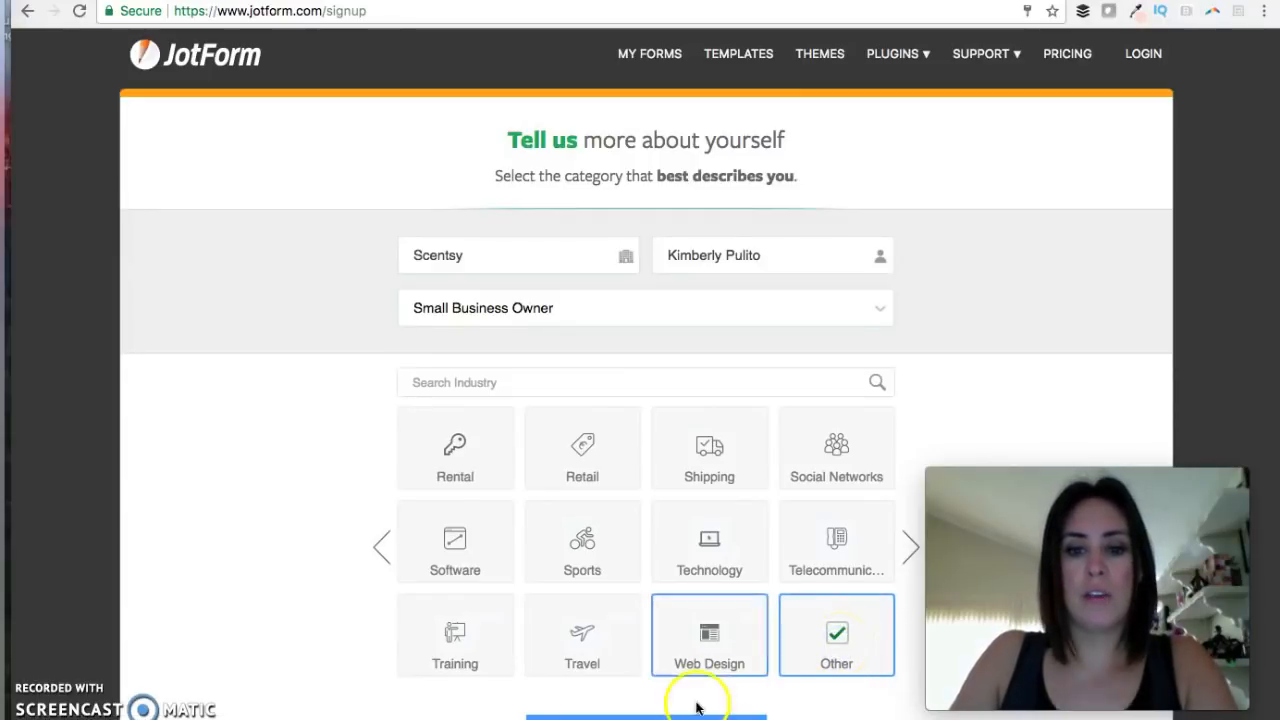
{"action": "scroll", "coordinate": [690, 704], "scroll_direction": "down", "scroll_amount": 1}
{"action": "left_click", "coordinate": [658, 665]}
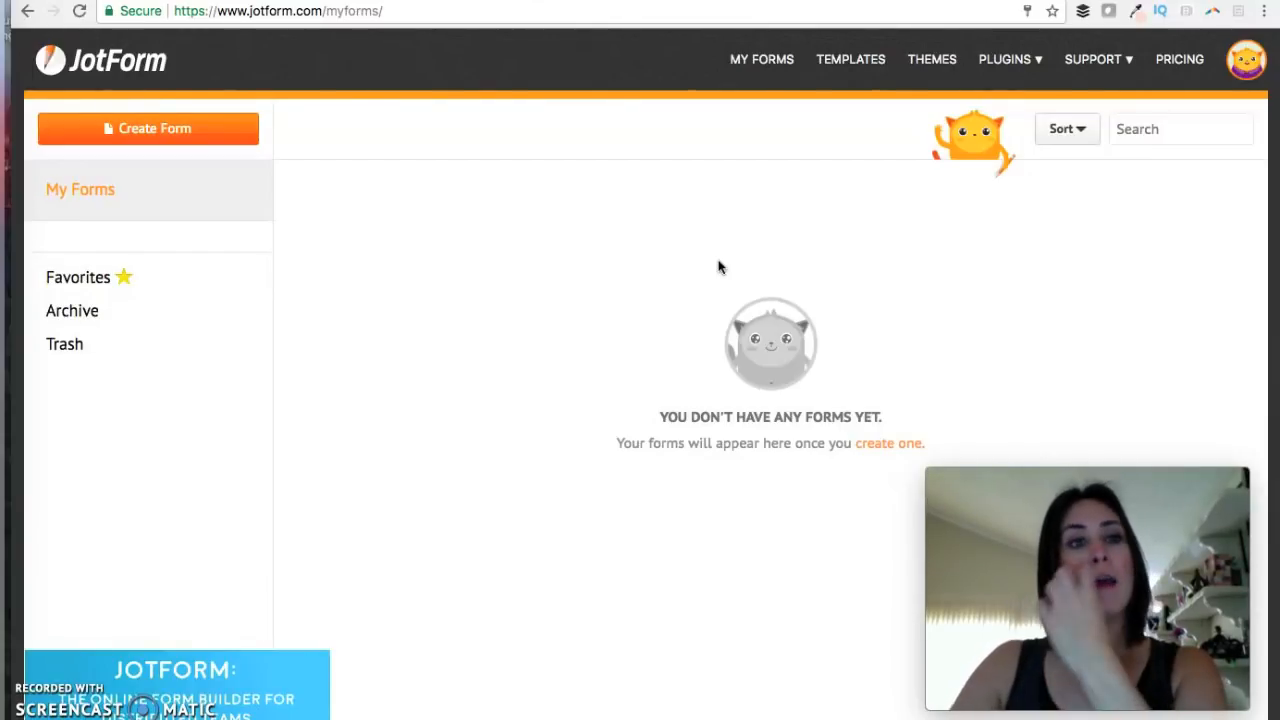
Create a blank form named 'Order Form'.
{"action": "left_click", "coordinate": [146, 130]}
{"action": "left_click", "coordinate": [463, 472]}
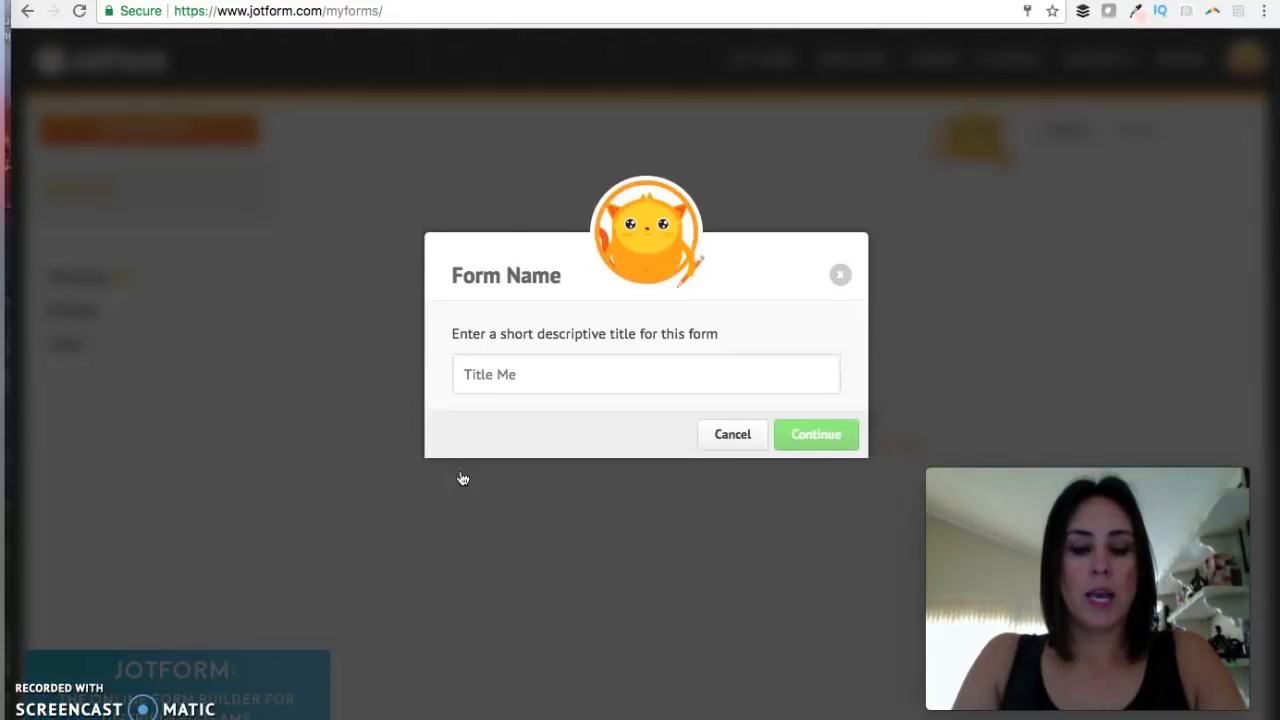
{"action": "type", "text": "Order Form"}
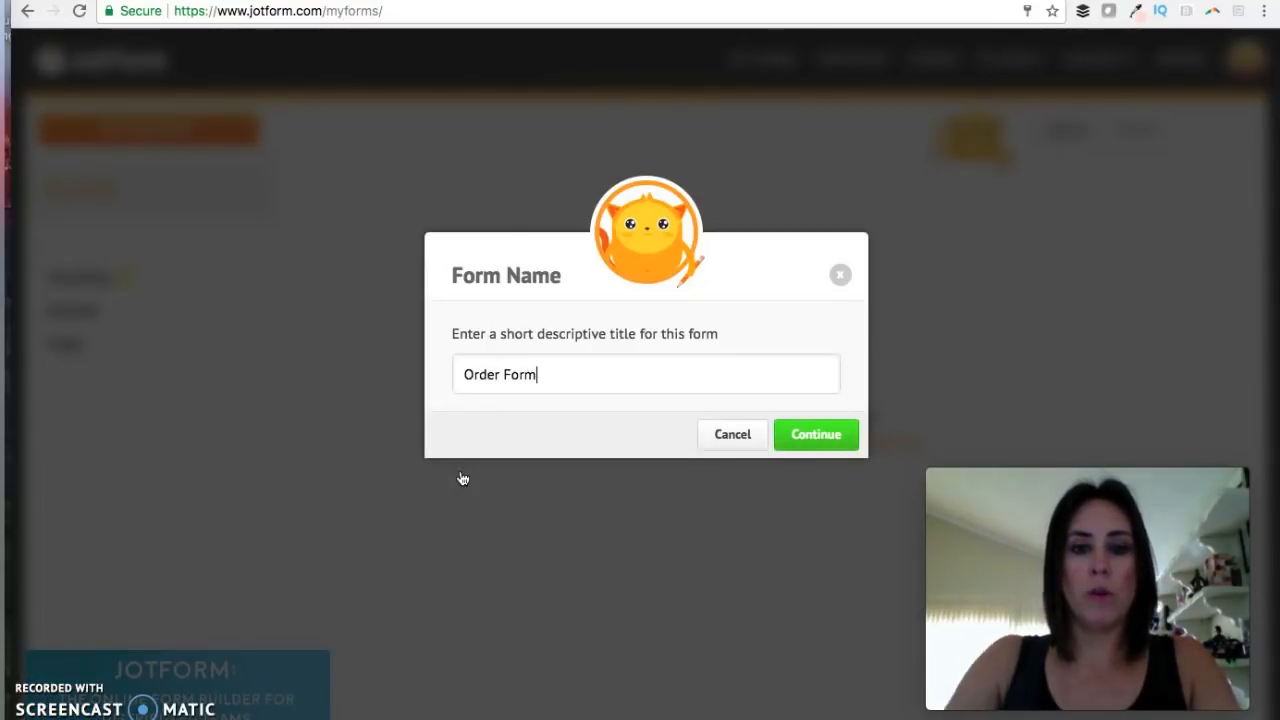
{"action": "key", "text": "Return"}
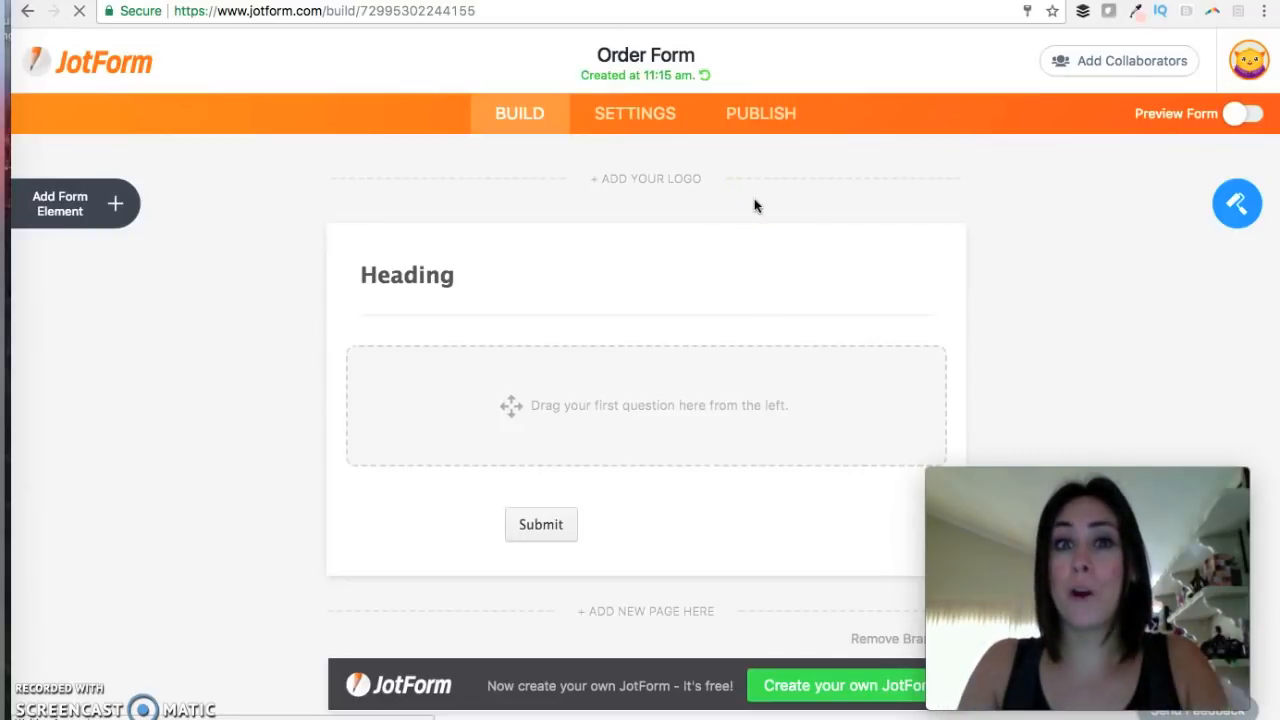
Delete the default Heading and drop an Image element at the top of the form.
{"action": "left_click", "coordinate": [868, 272]}
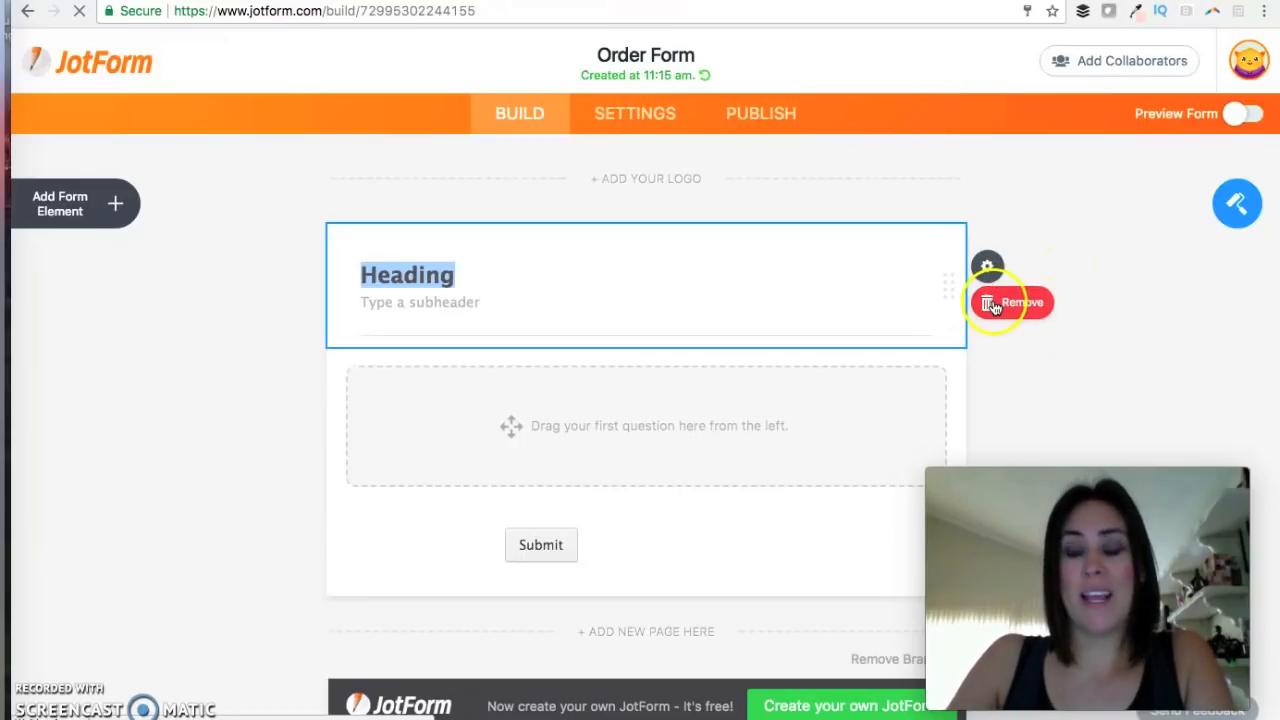
{"action": "left_click", "coordinate": [1038, 300]}
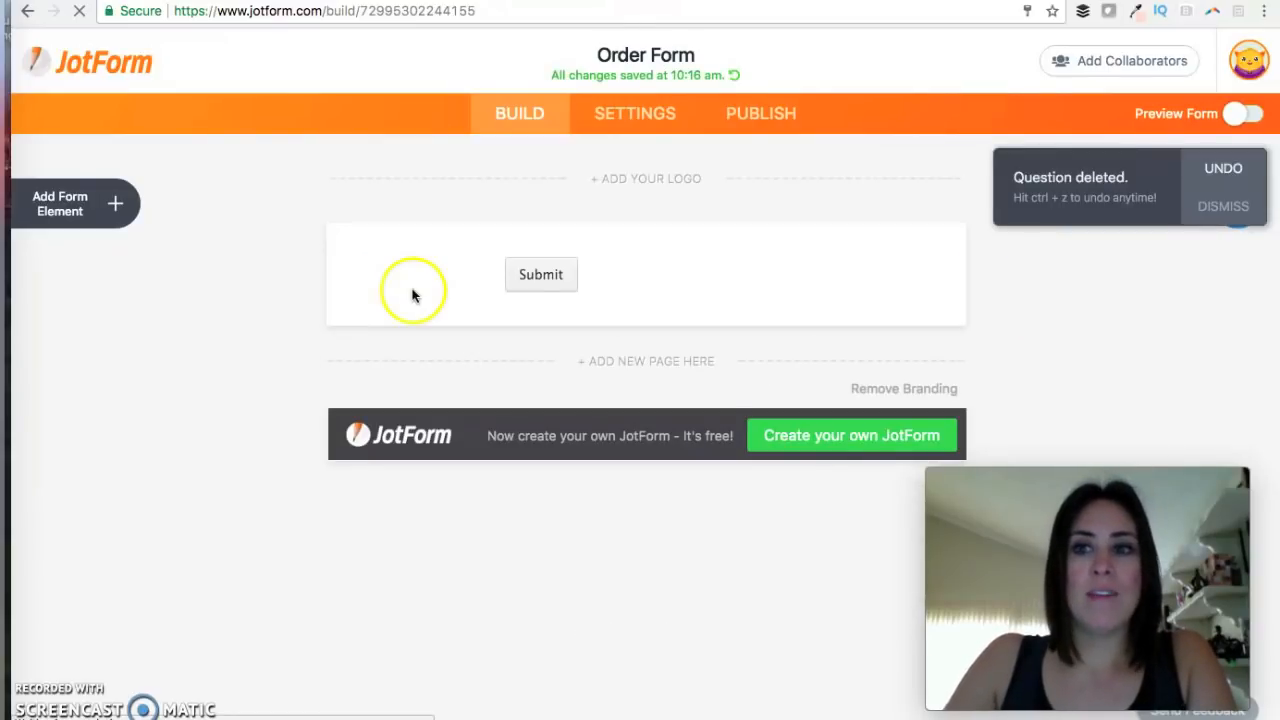
{"action": "left_click", "coordinate": [112, 204]}
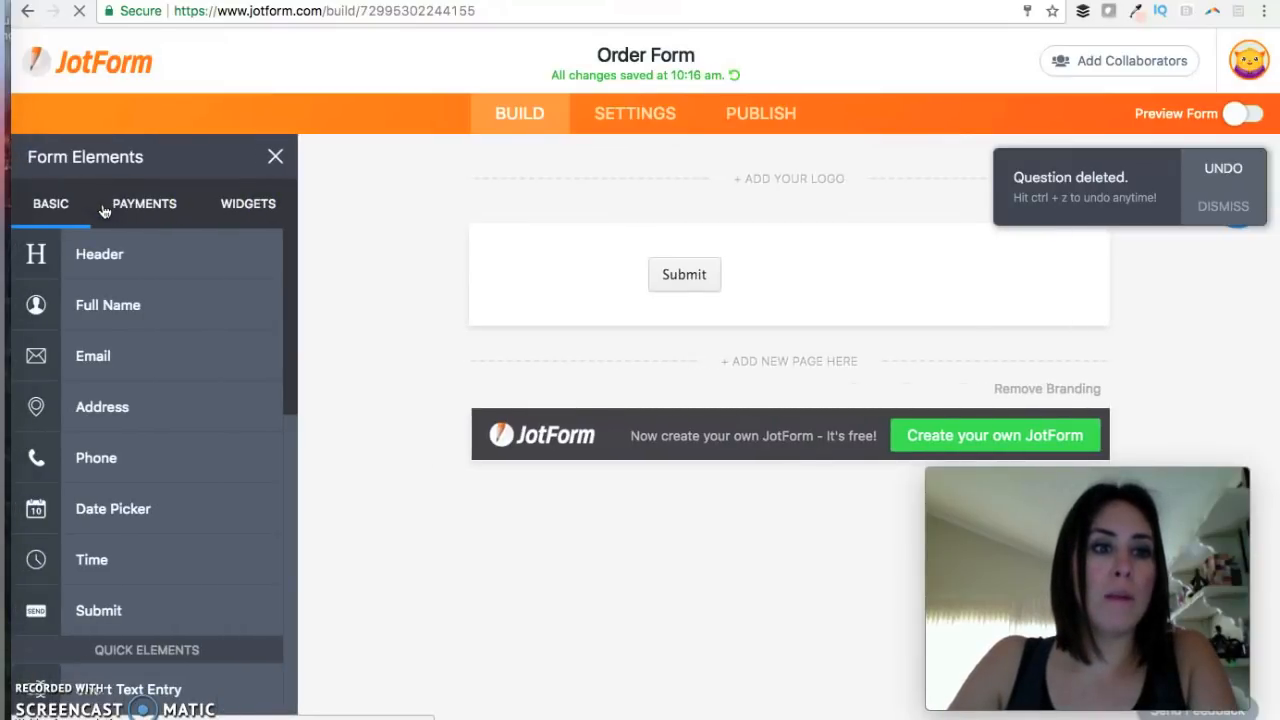
{"action": "scroll", "coordinate": [137, 480], "scroll_direction": "down", "scroll_amount": 5}
{"action": "left_click_drag", "start_coordinate": [134, 490], "coordinate": [712, 240]}
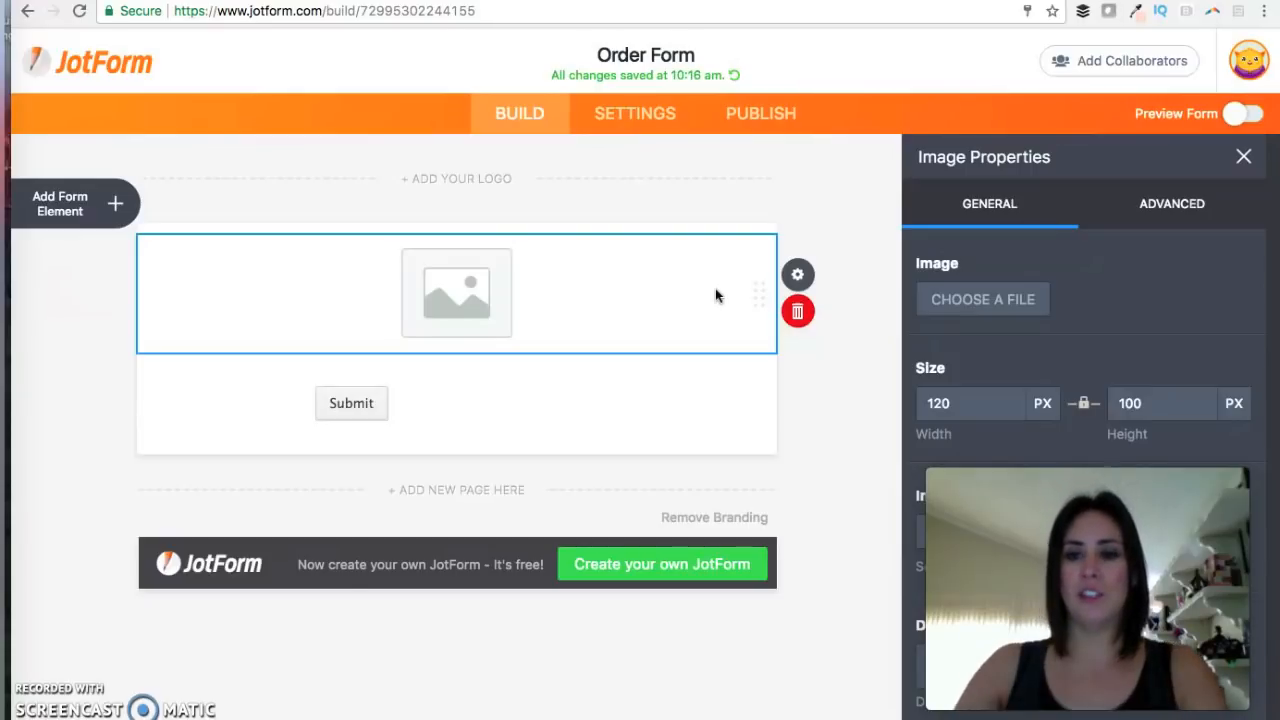
{"action": "left_click", "coordinate": [975, 303]}
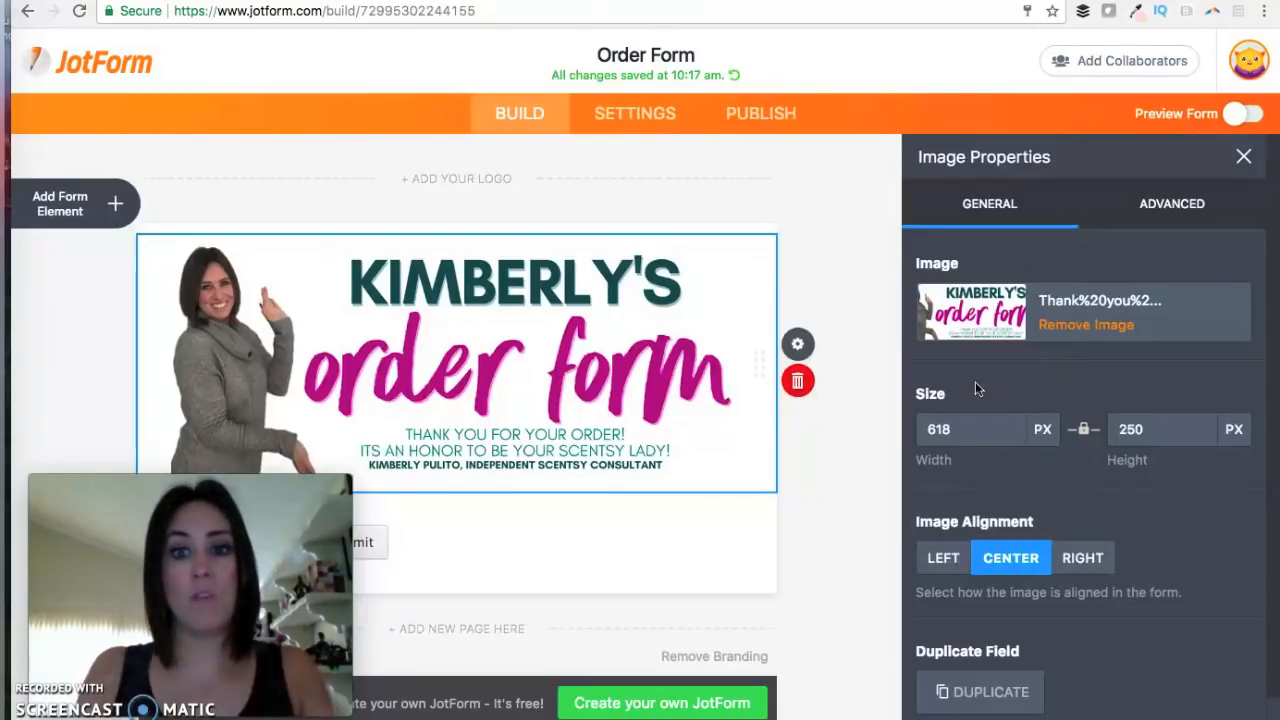
Review the banner image's Advanced settings, then close Image Properties.
{"action": "left_click", "coordinate": [1180, 212]}
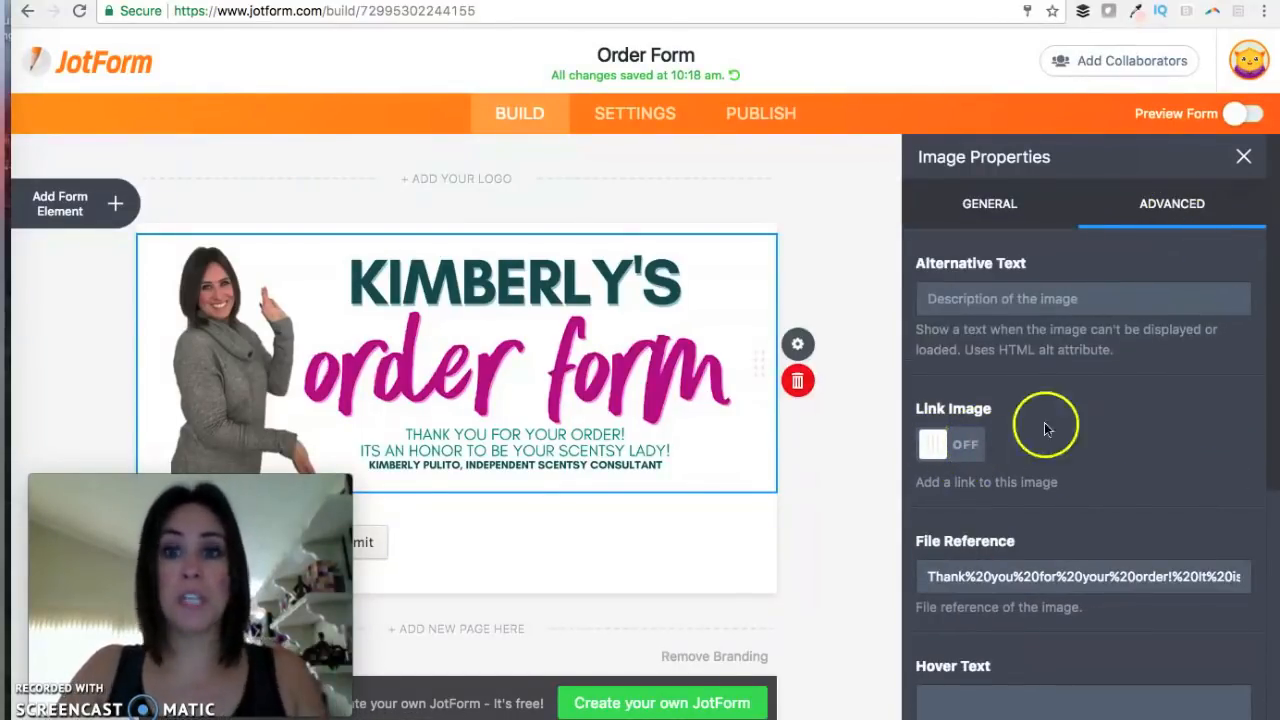
{"action": "scroll", "coordinate": [1094, 420], "scroll_direction": "down", "scroll_amount": 3}
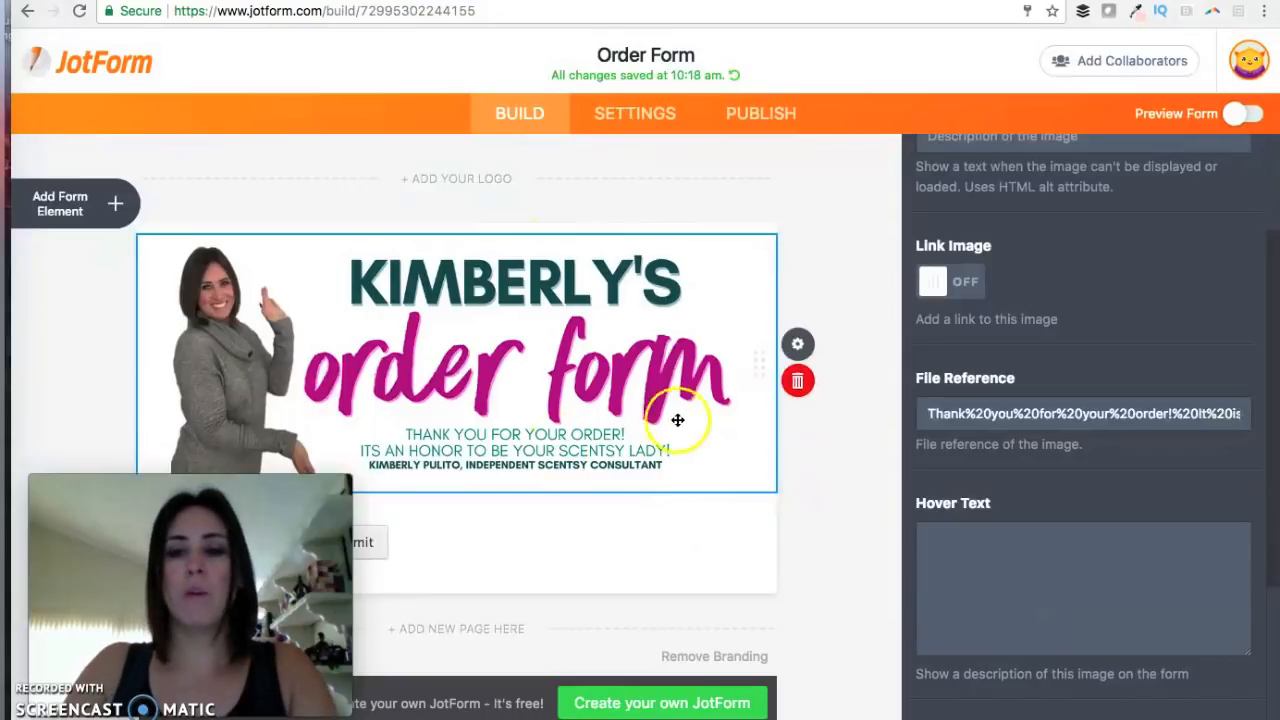
{"action": "scroll", "coordinate": [1023, 411], "scroll_direction": "down", "scroll_amount": 5}
{"action": "scroll", "coordinate": [1009, 408], "scroll_direction": "up", "scroll_amount": 8}
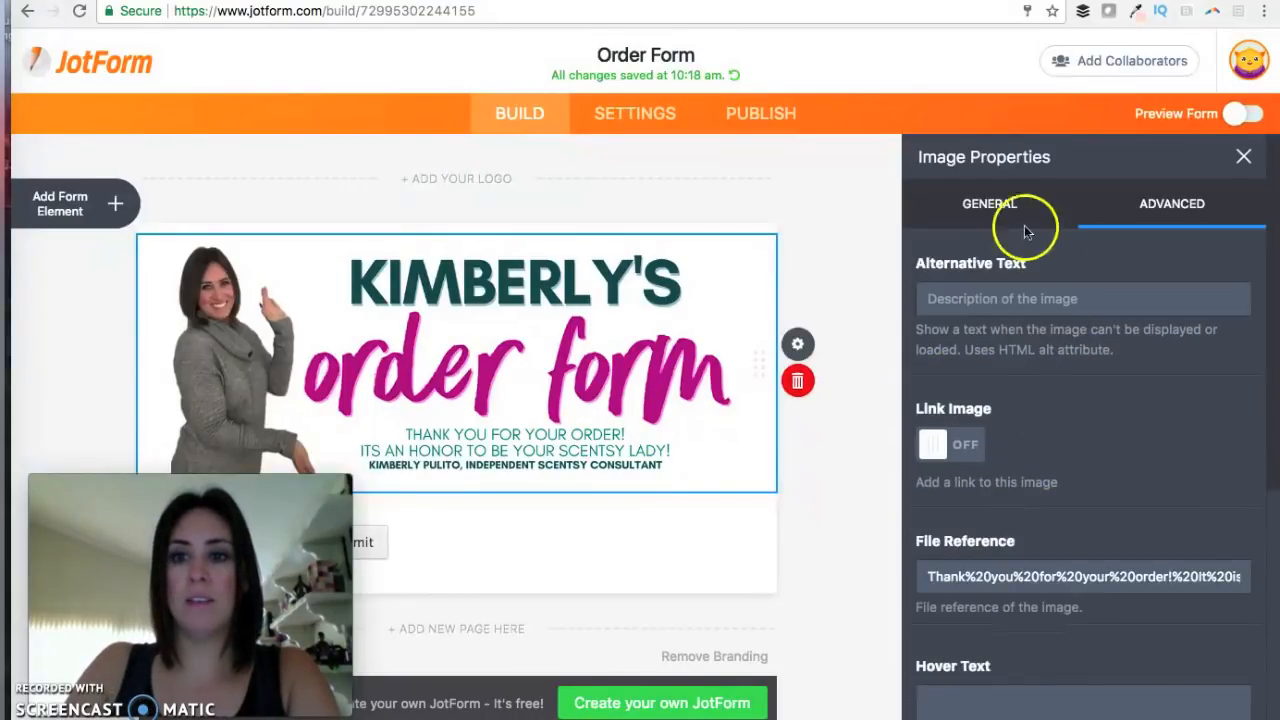
{"action": "left_click", "coordinate": [1000, 206]}
{"action": "left_click", "coordinate": [1244, 157]}
{"action": "left_click", "coordinate": [90, 204]}
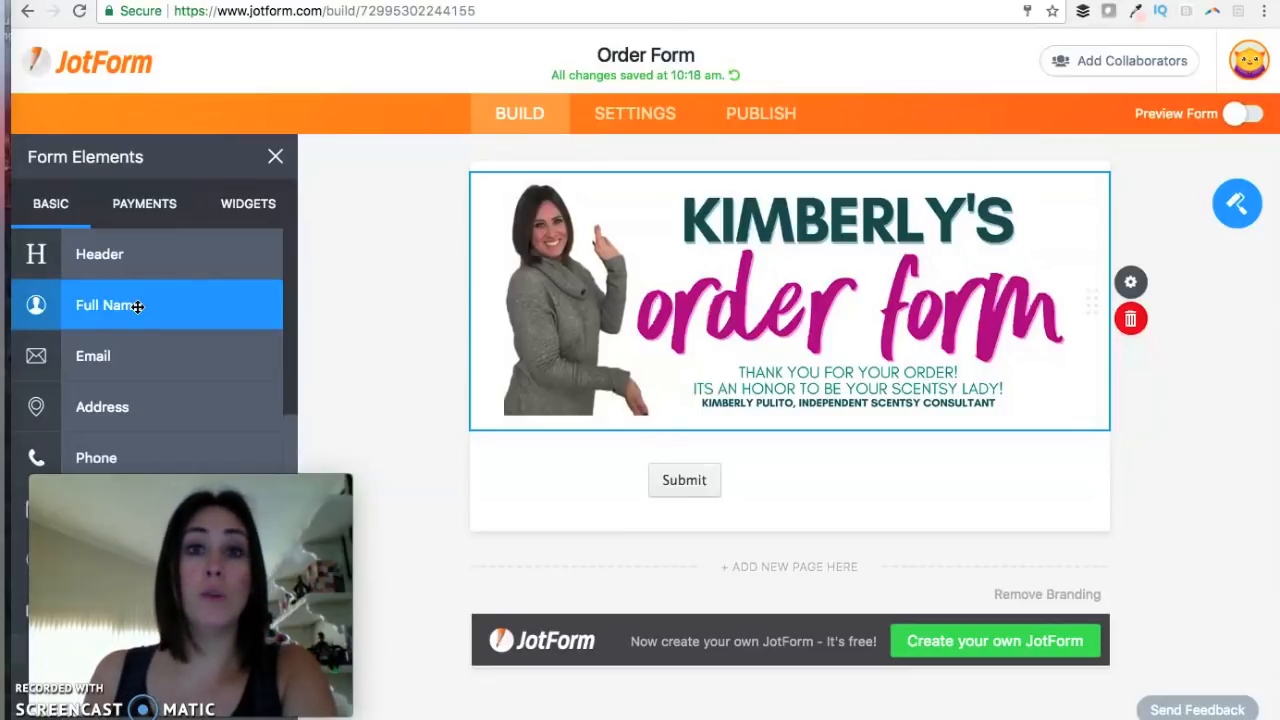
Drag Full Name, Address and Short Text Entry fields below the banner.
{"action": "left_click_drag", "start_coordinate": [137, 306], "coordinate": [657, 478]}
{"action": "scroll", "coordinate": [657, 480], "scroll_direction": "down", "scroll_amount": 2}
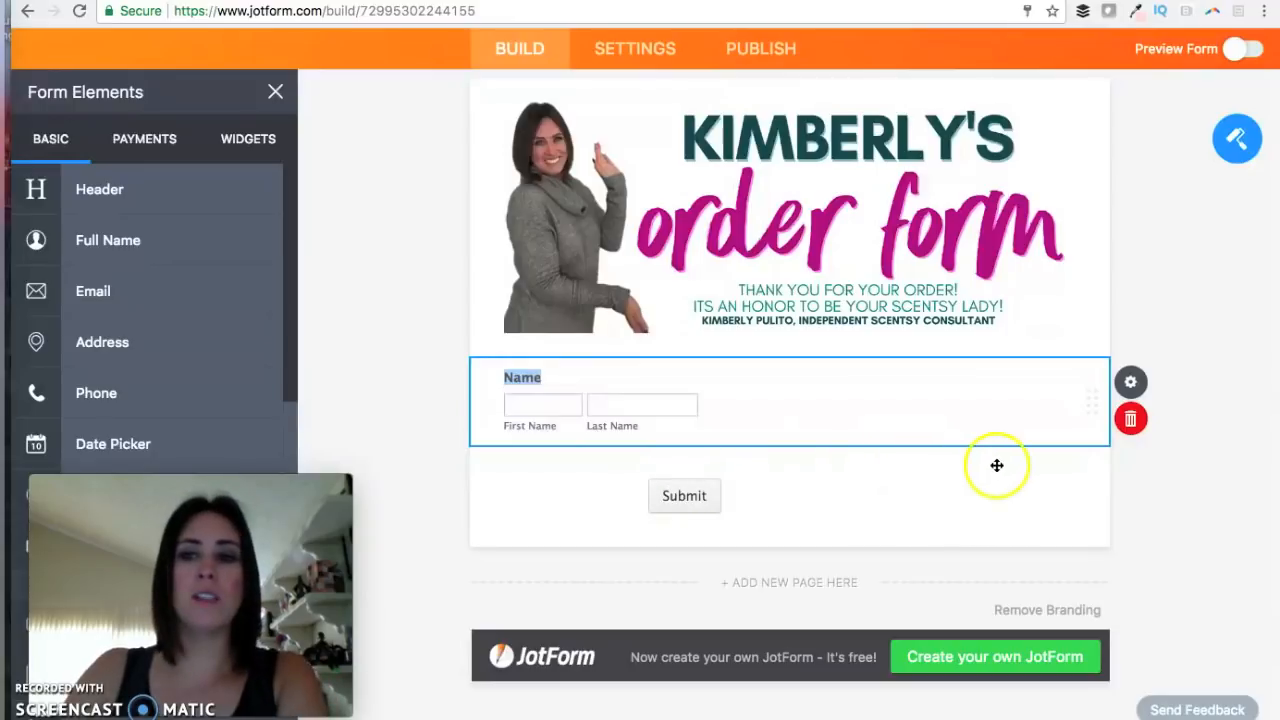
{"action": "left_click_drag", "start_coordinate": [134, 345], "coordinate": [634, 499]}
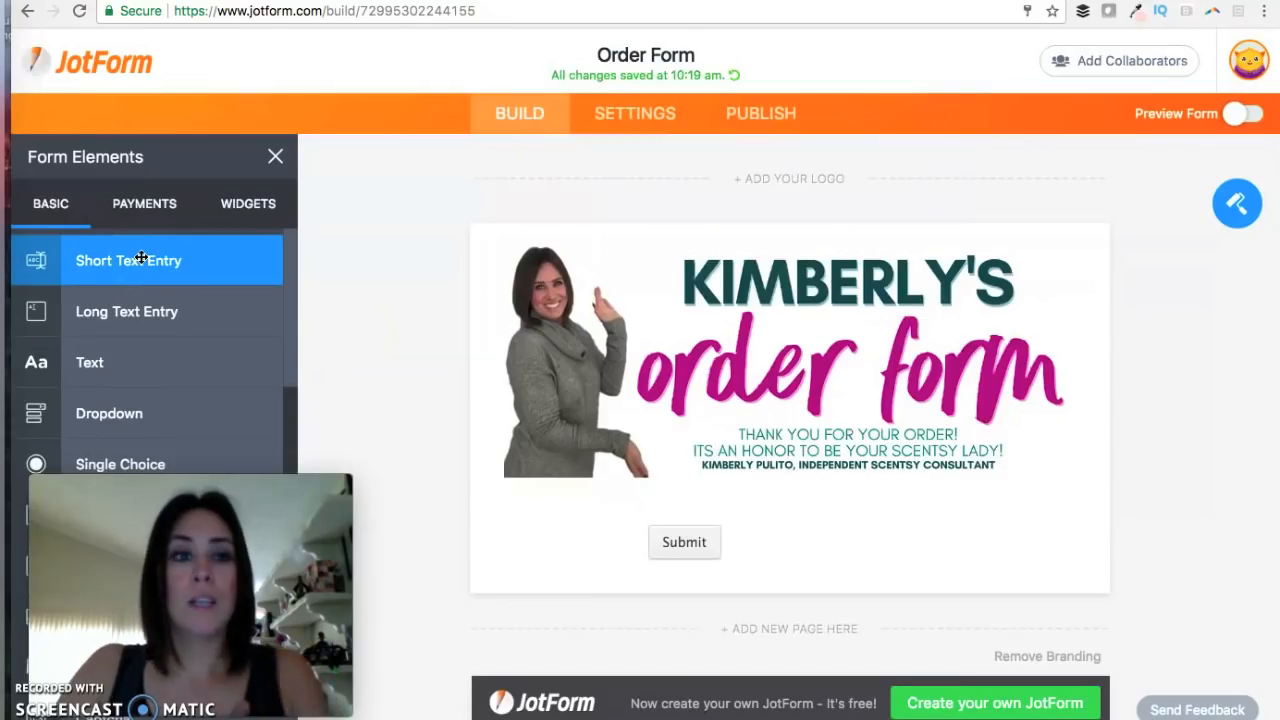
{"action": "left_click_drag", "start_coordinate": [137, 254], "coordinate": [651, 528]}
{"action": "left_click", "coordinate": [565, 385]}
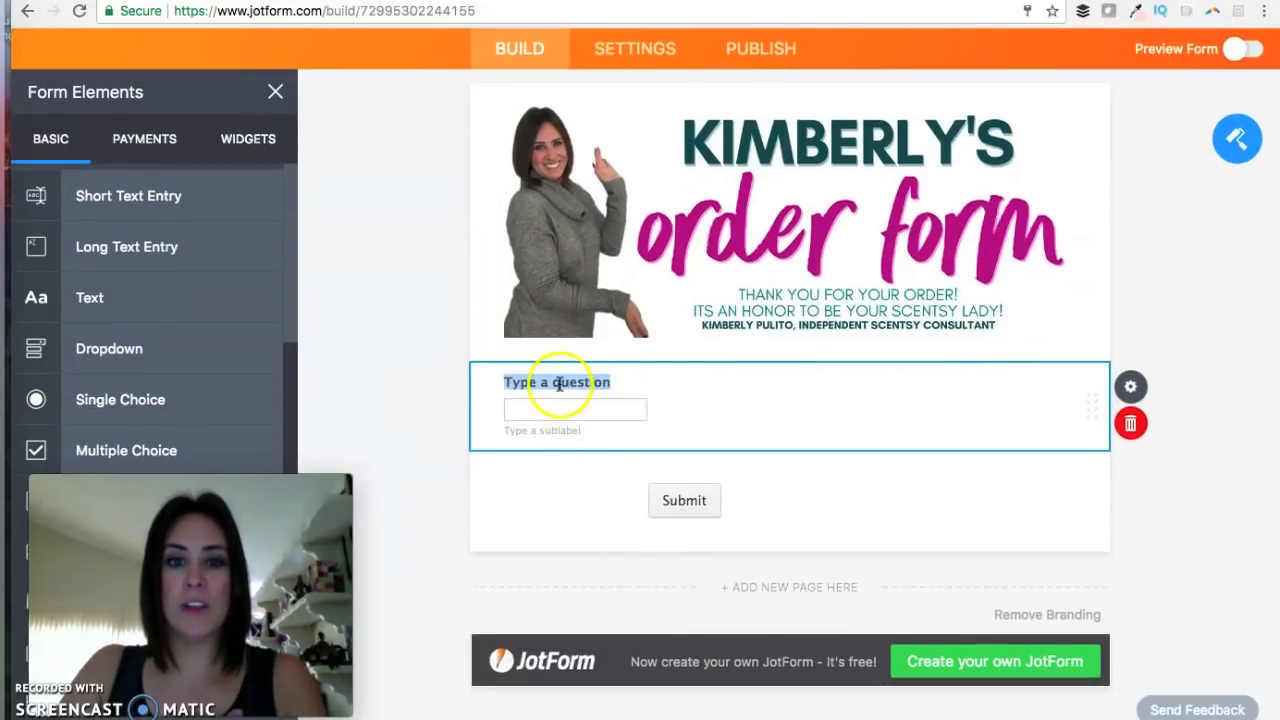
Relabel the short text question 'Name' and add a Long Text Entry below it.
{"action": "double_click", "coordinate": [560, 384]}
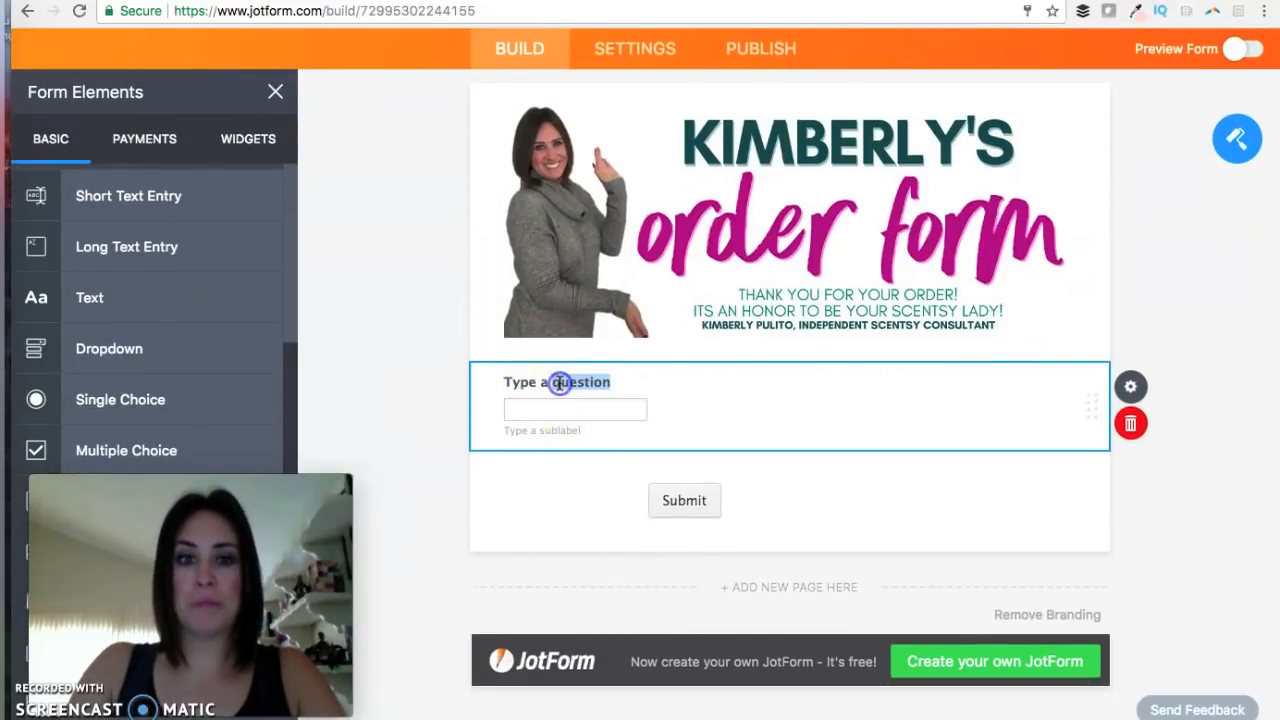
{"action": "triple_click", "coordinate": [560, 384]}
{"action": "type", "text": "Name"}
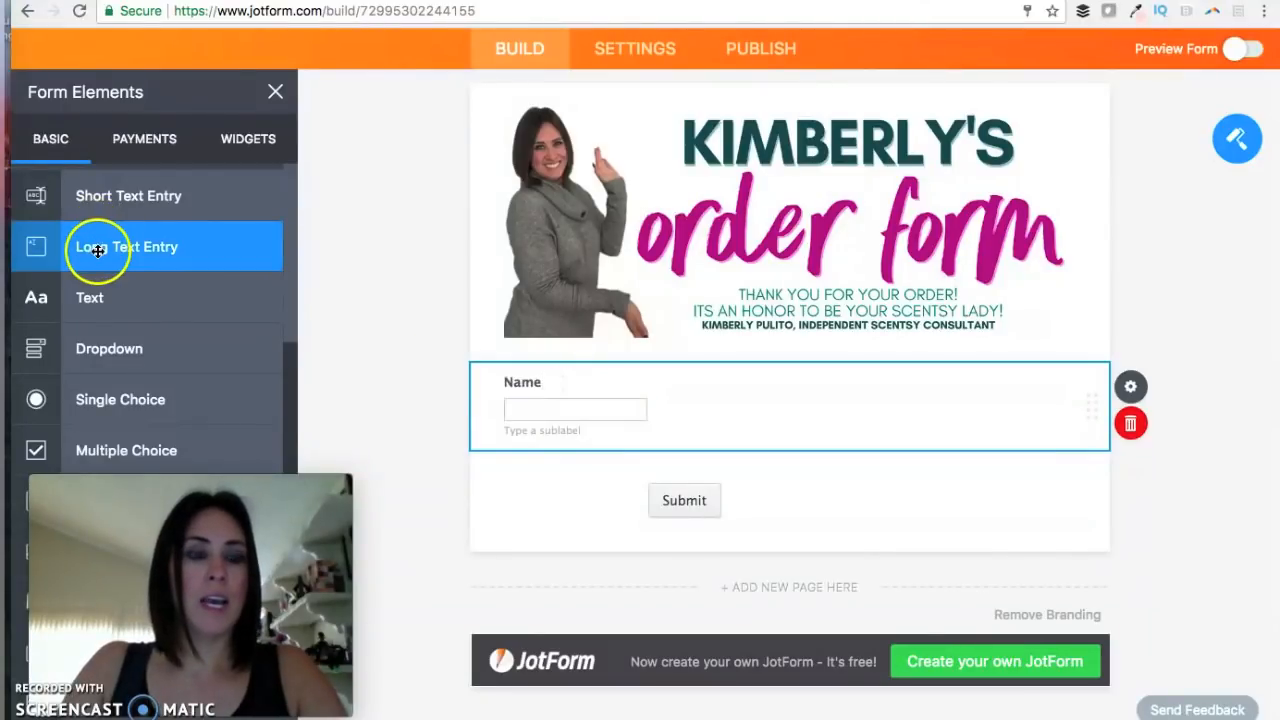
{"action": "left_click_drag", "start_coordinate": [269, 281], "coordinate": [591, 504]}
{"action": "scroll", "coordinate": [591, 505], "scroll_direction": "down", "scroll_amount": 2}
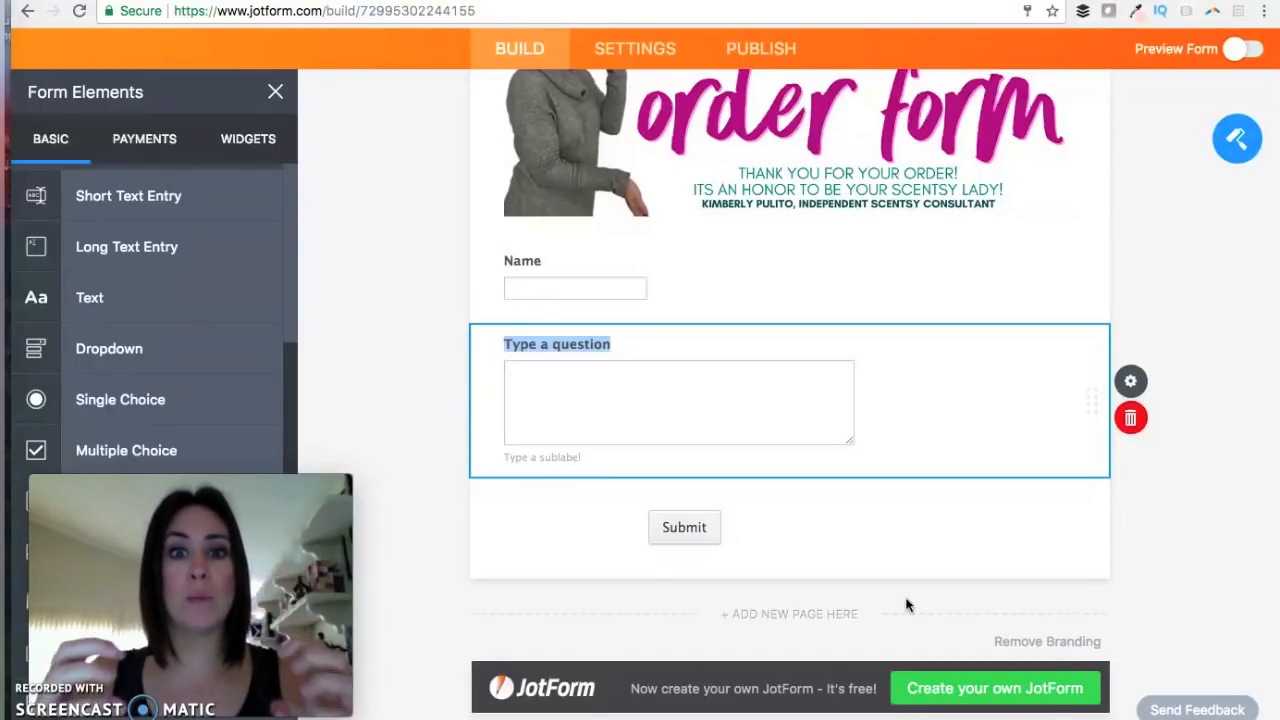
{"action": "left_click", "coordinate": [1030, 280]}
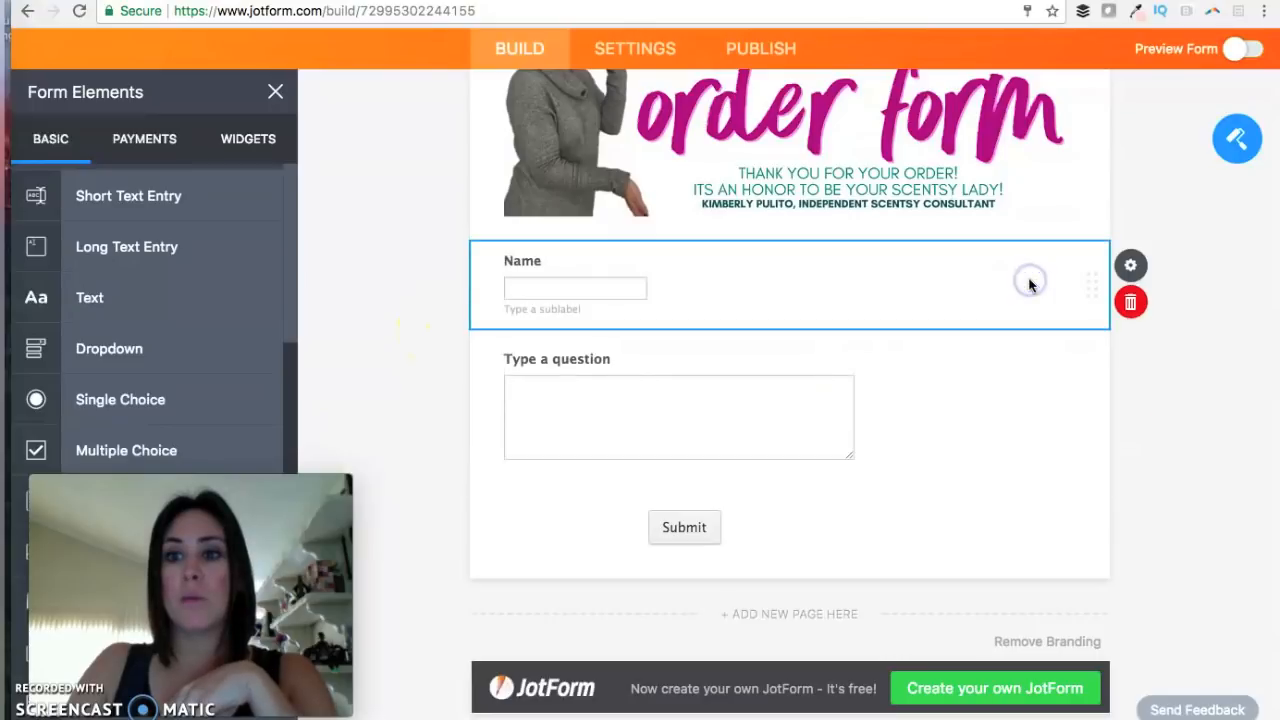
Set the form's label alignment to Left.
{"action": "left_click", "coordinate": [1152, 266]}
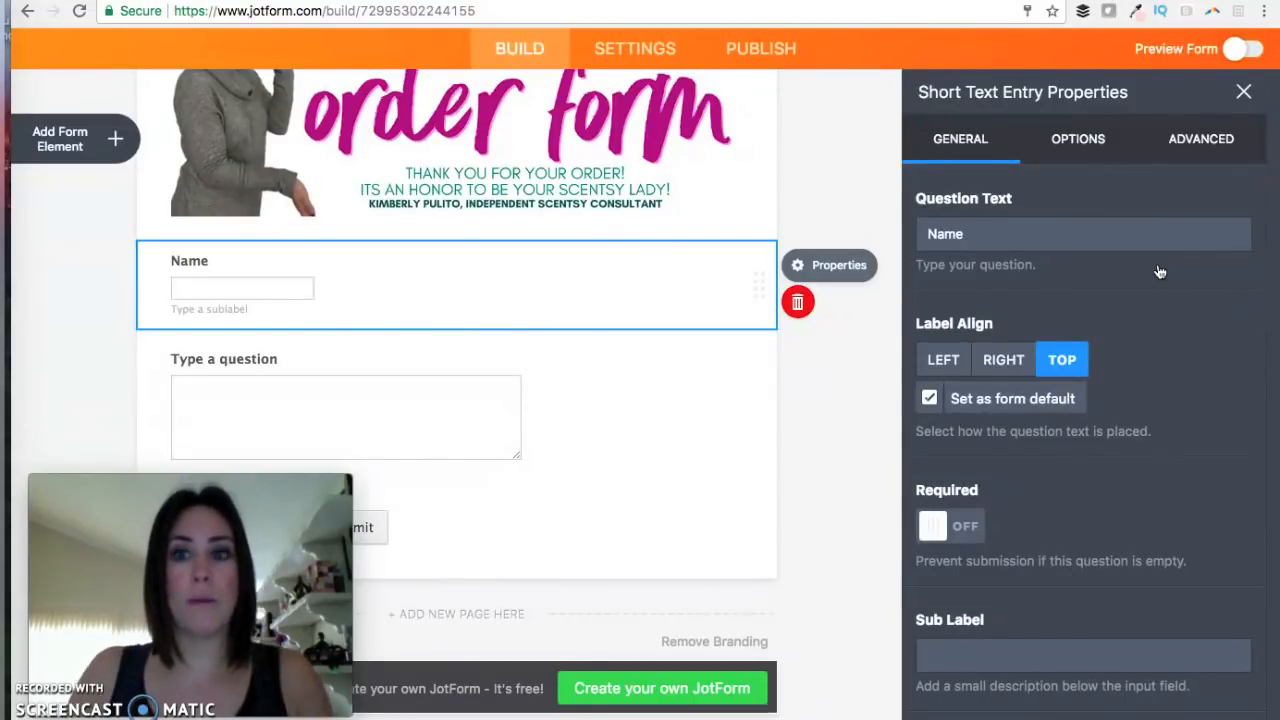
{"action": "left_click", "coordinate": [929, 229]}
{"action": "left_click", "coordinate": [992, 225]}
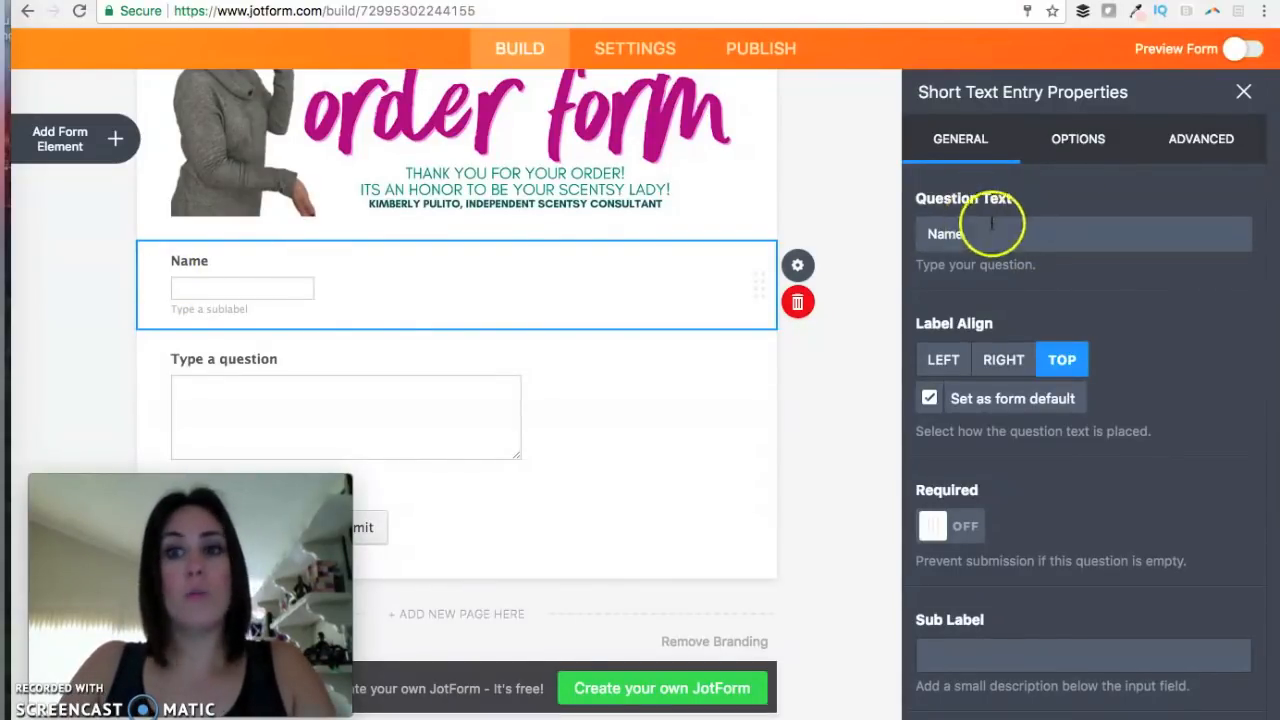
{"action": "left_click", "coordinate": [944, 359]}
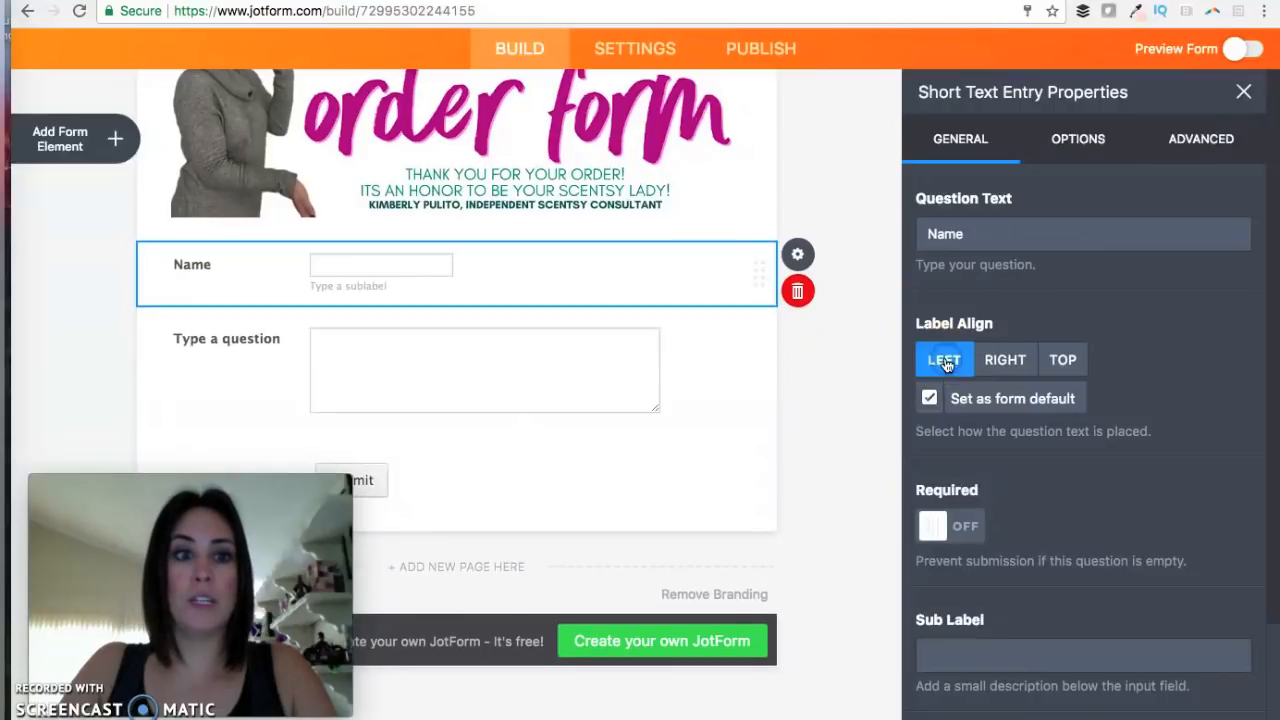
{"action": "left_click", "coordinate": [1060, 359]}
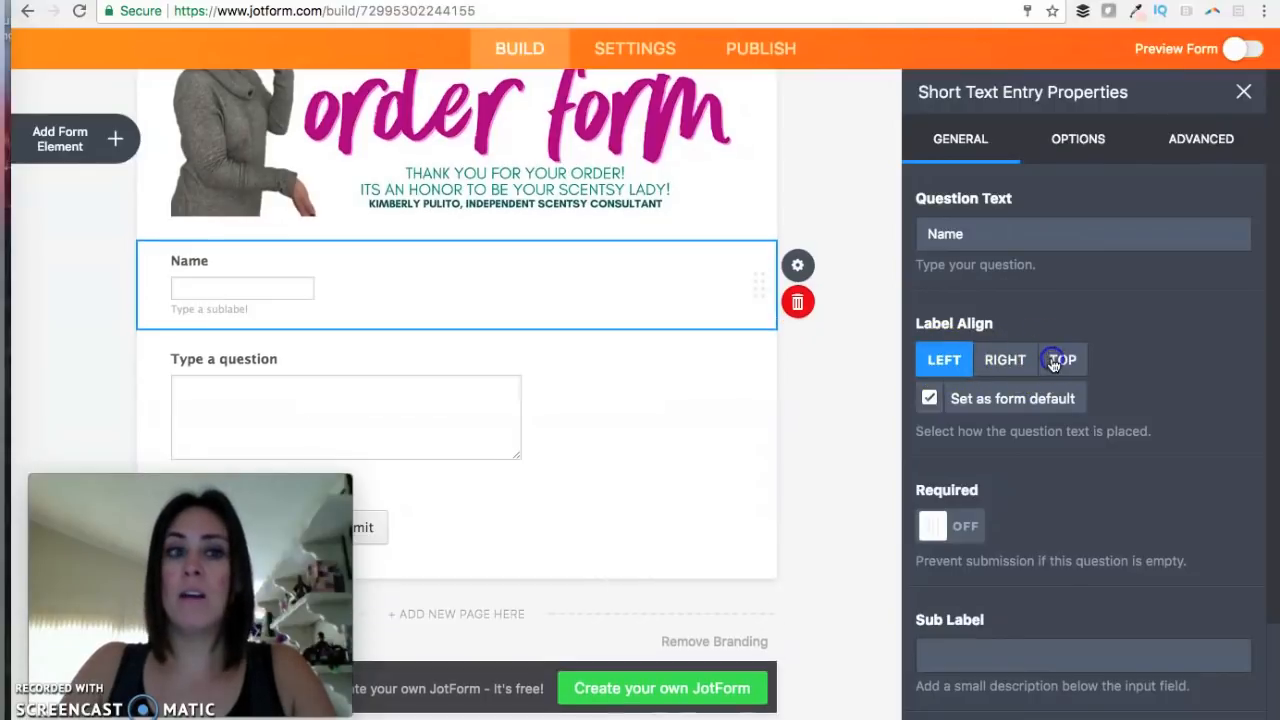
{"action": "left_click", "coordinate": [943, 362]}
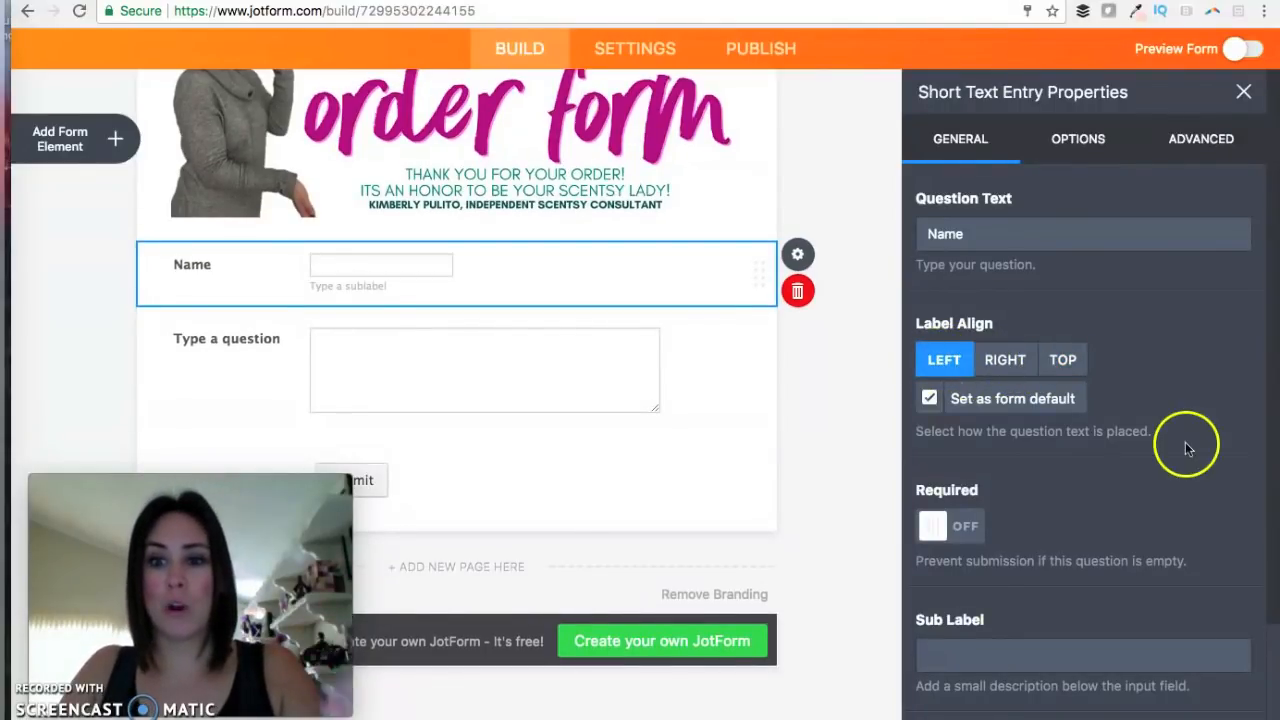
Give the Name field the placeholder 'First & Last Name'.
{"action": "left_click", "coordinate": [1029, 662]}
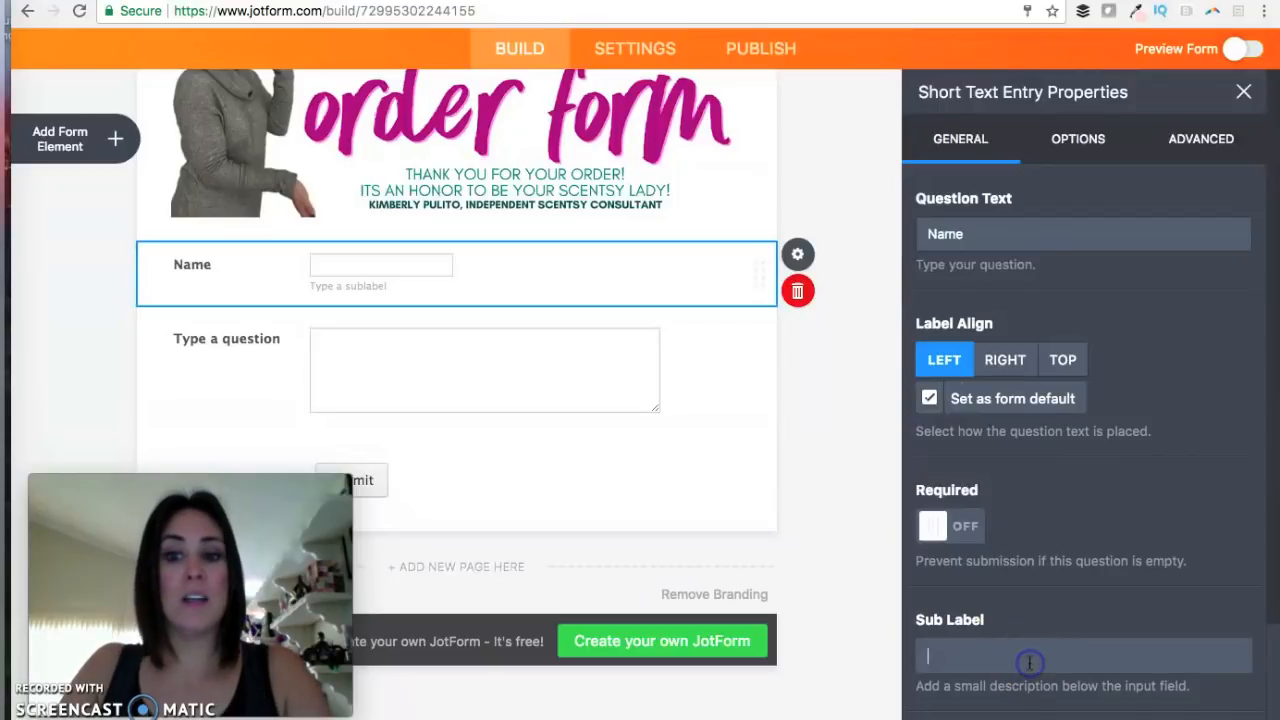
{"action": "scroll", "coordinate": [1029, 662], "scroll_direction": "down", "scroll_amount": 3}
{"action": "scroll", "coordinate": [1029, 662], "scroll_direction": "up", "scroll_amount": 3}
{"action": "left_click", "coordinate": [1212, 140]}
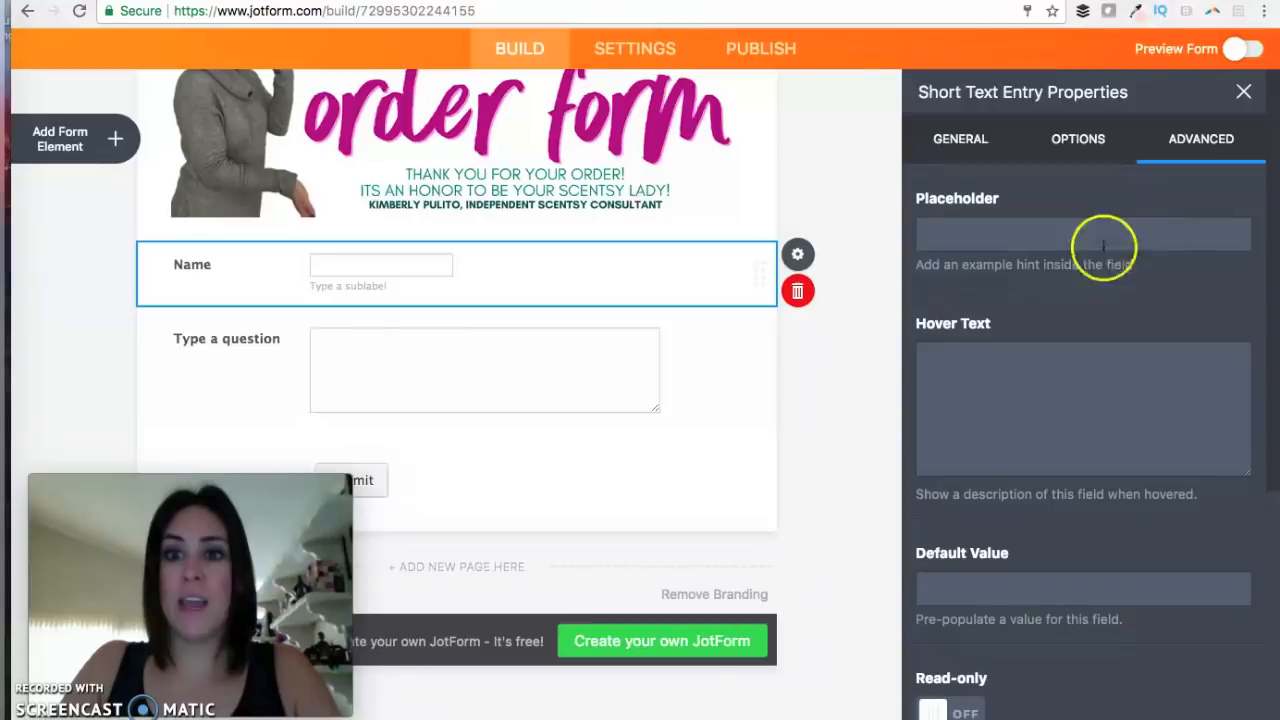
{"action": "left_click", "coordinate": [1060, 242]}
{"action": "type", "text": "Fir"}
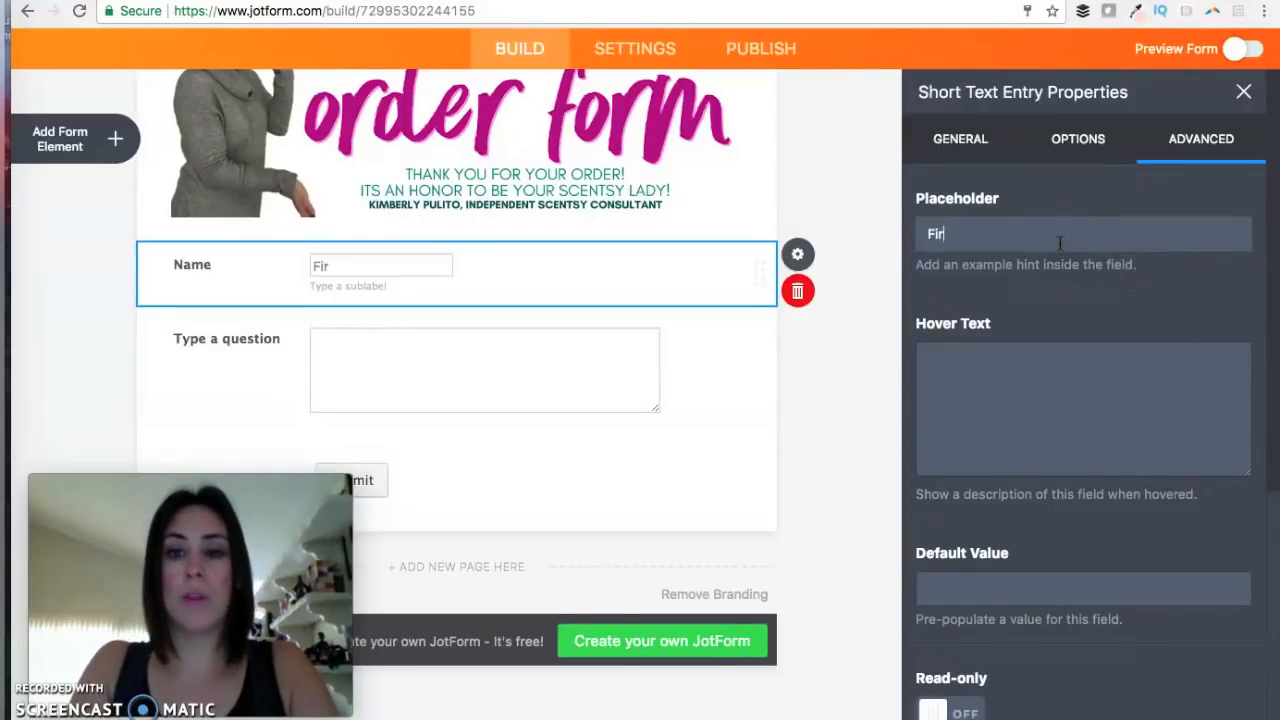
{"action": "type", "text": "st & Last Na"}
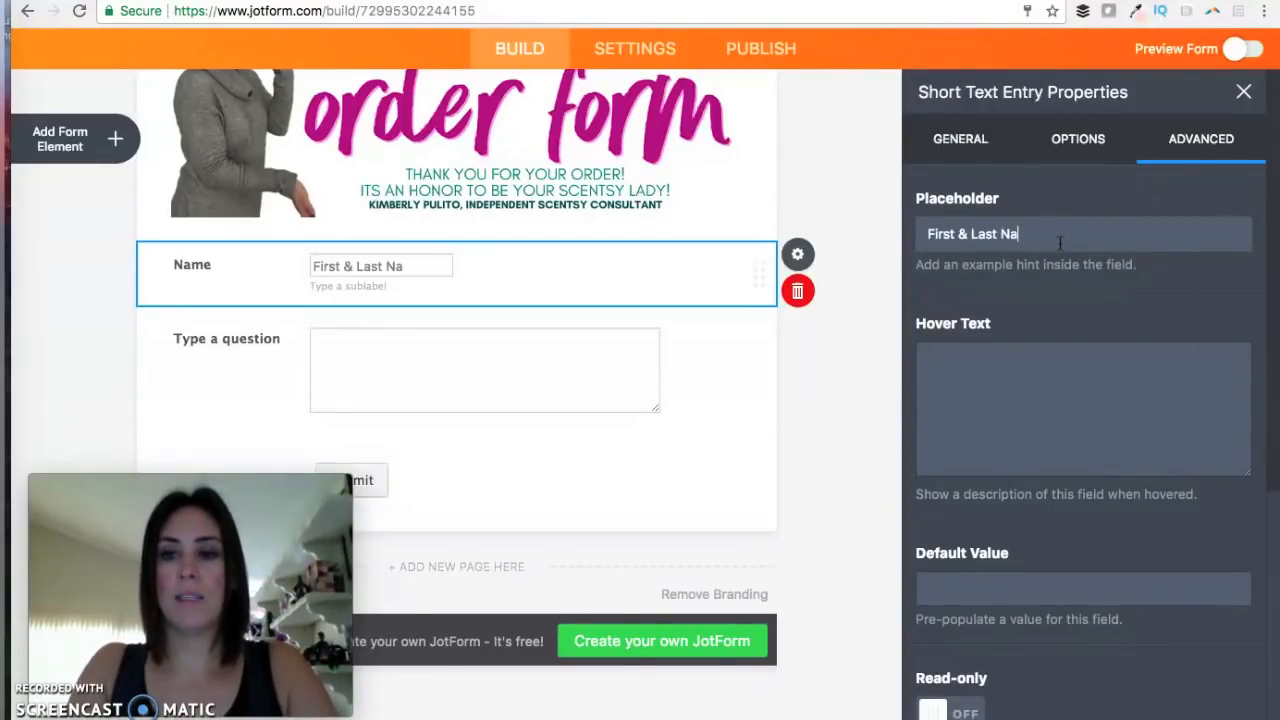
{"action": "type", "text": "me"}
Relabel the long text field Shipping Address with placeholder 'City, State, & Zip'.
{"action": "left_click", "coordinate": [251, 386]}
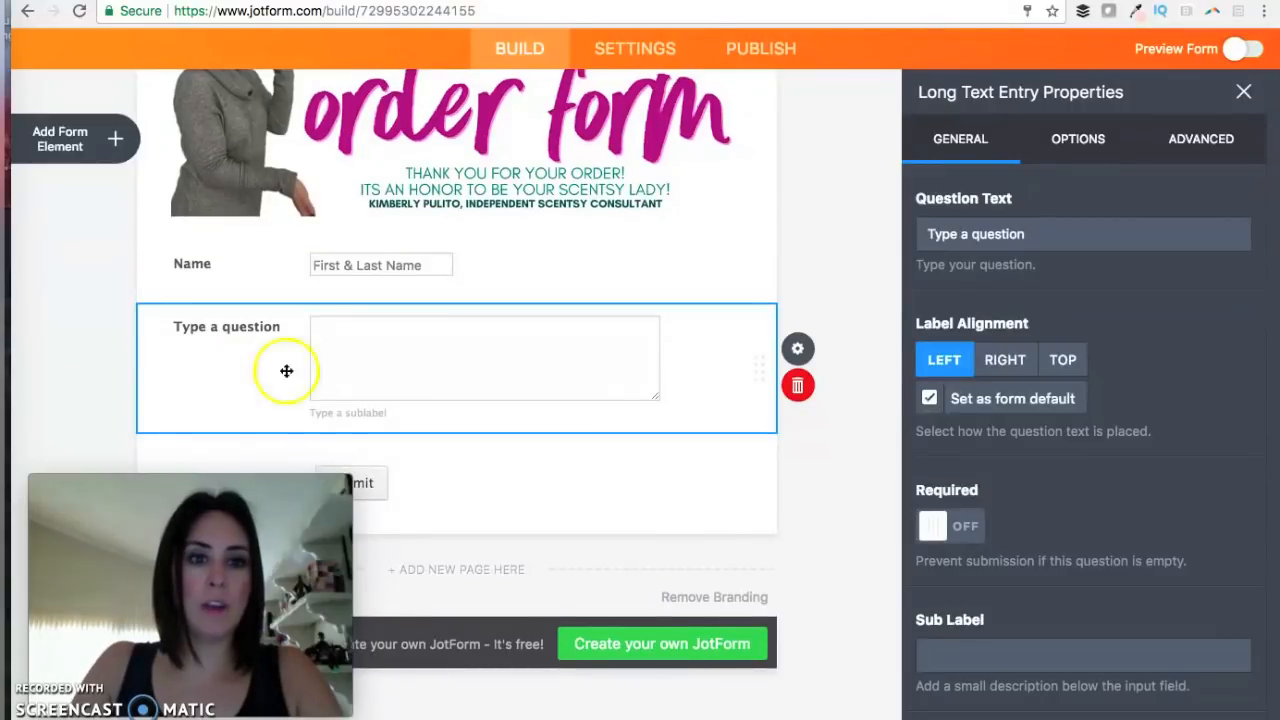
{"action": "triple_click", "coordinate": [1002, 236]}
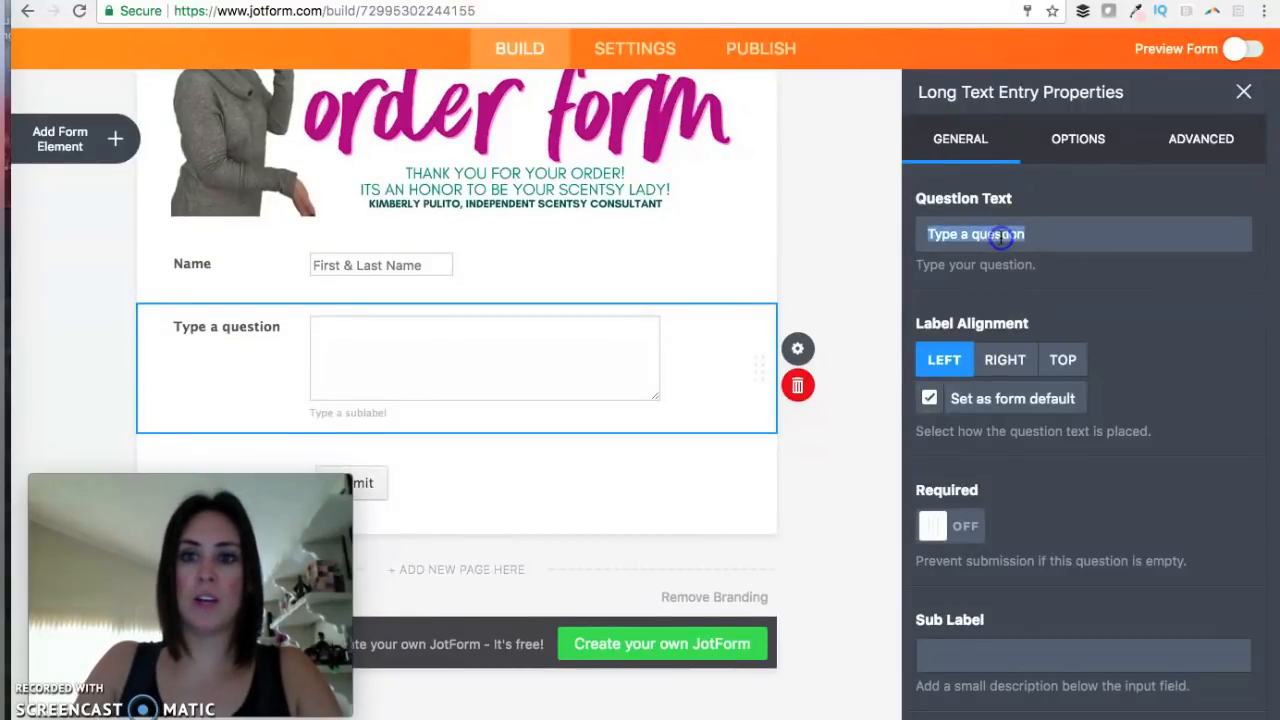
{"action": "left_click", "coordinate": [1174, 143]}
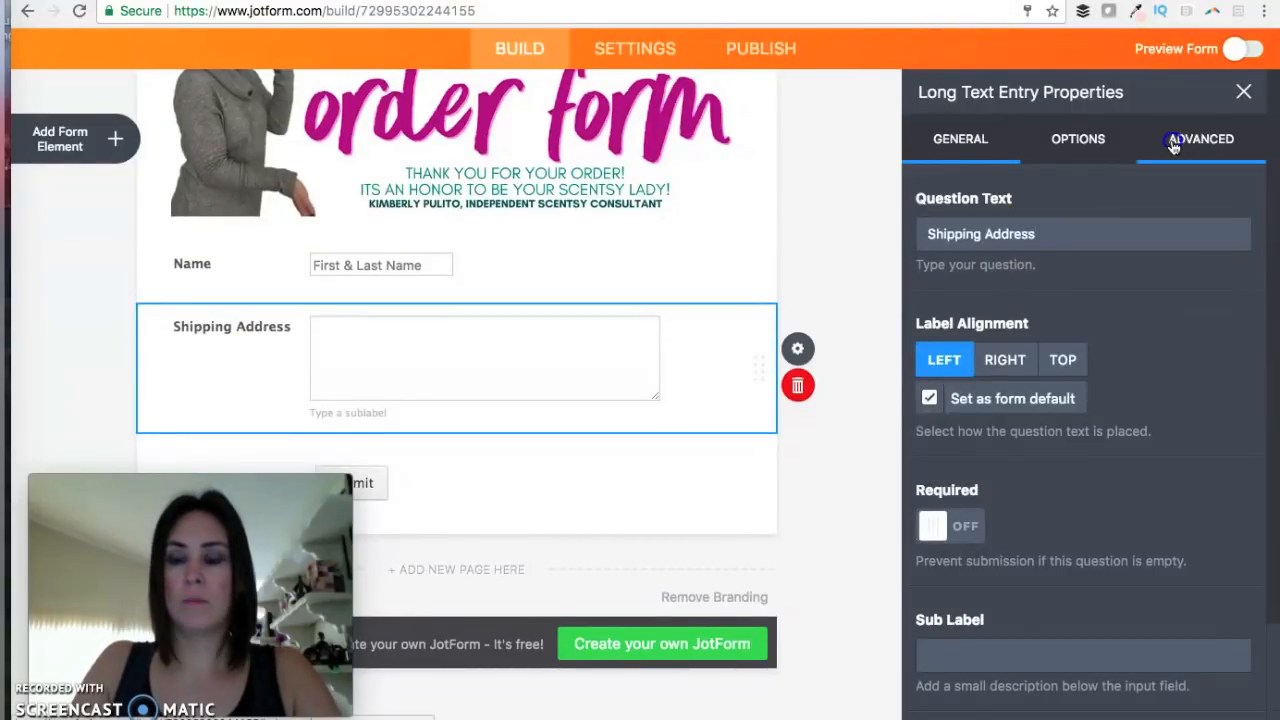
{"action": "left_click", "coordinate": [988, 240]}
{"action": "type", "text": "City, State, & Zip"}
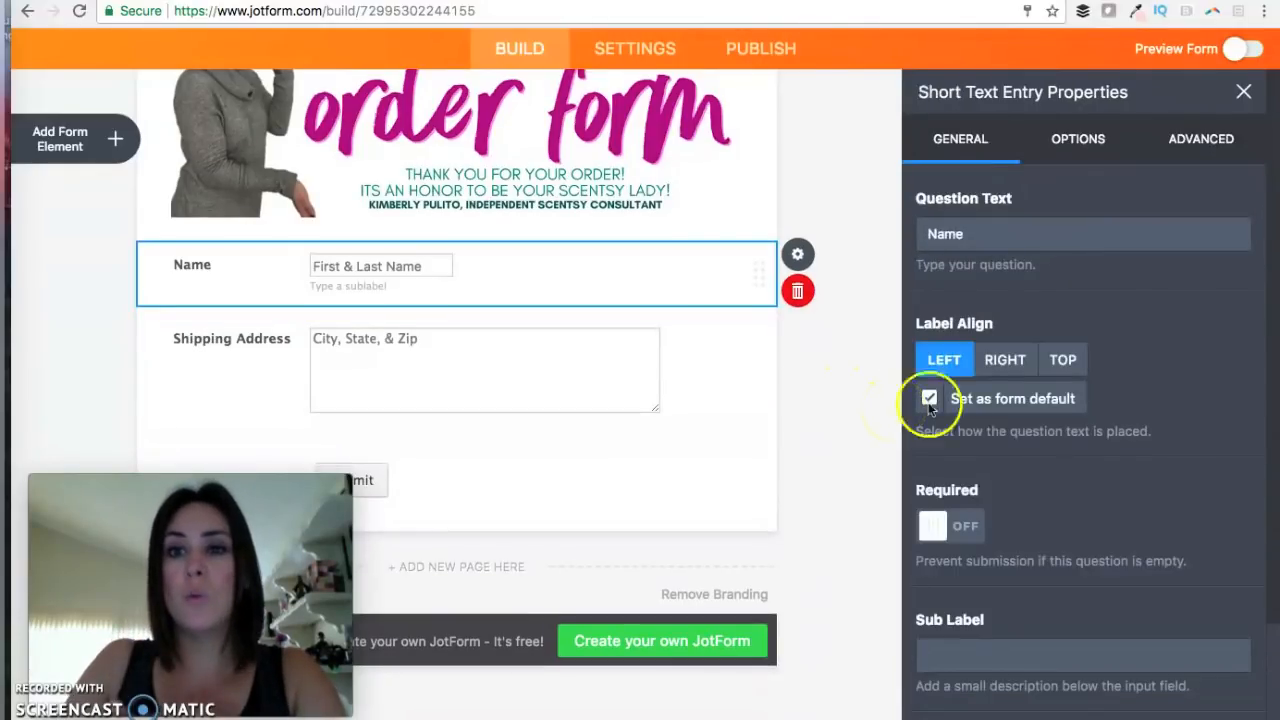
Make both Name and Shipping Address required.
{"action": "left_click", "coordinate": [948, 527]}
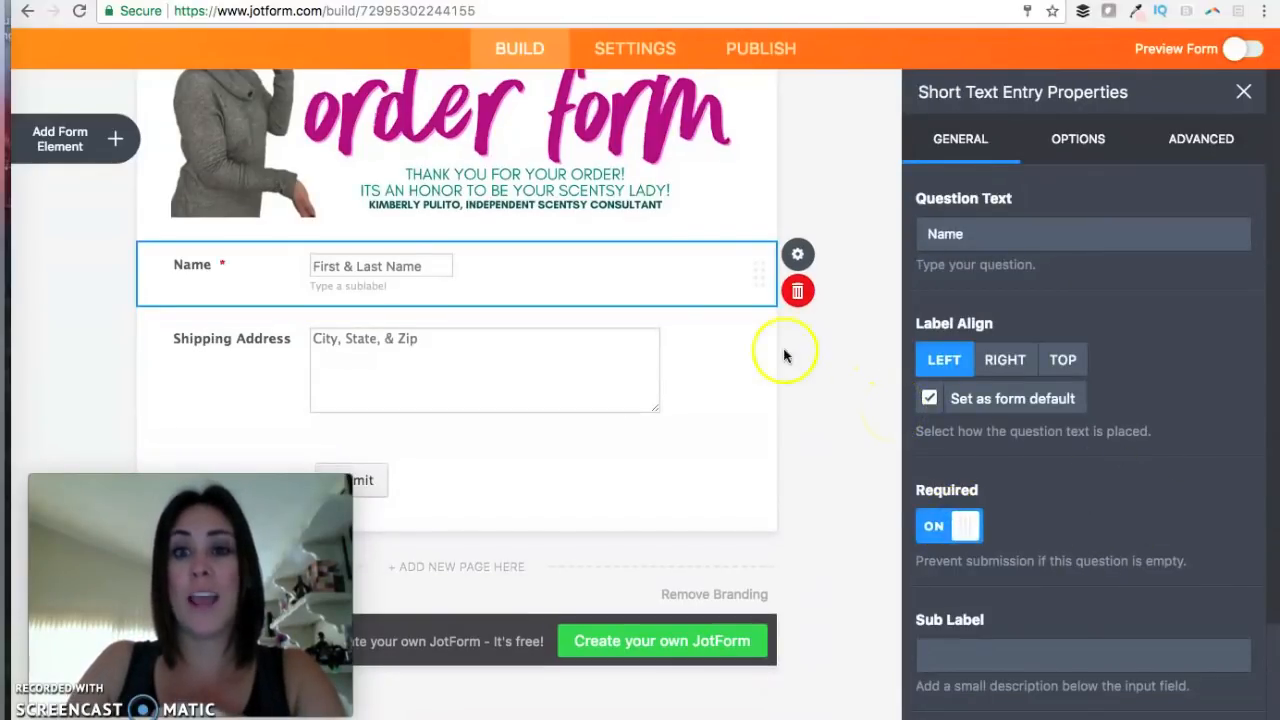
{"action": "left_click", "coordinate": [727, 367]}
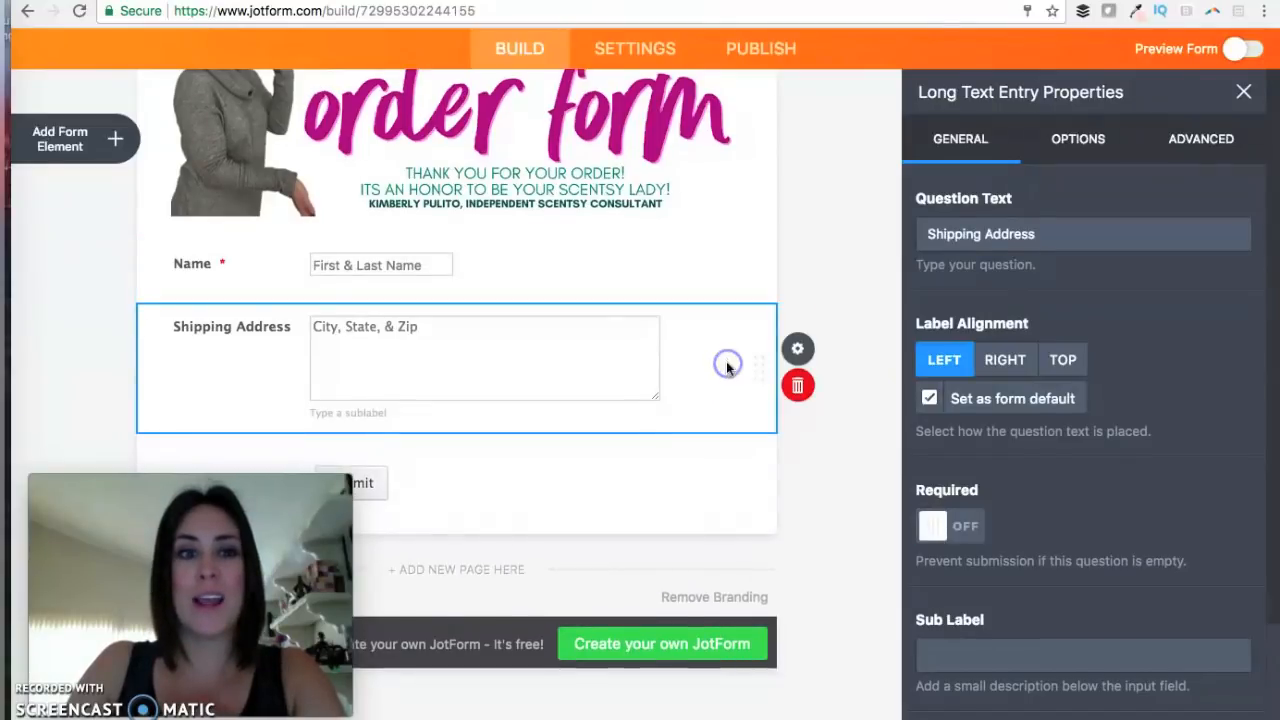
{"action": "left_click", "coordinate": [935, 527]}
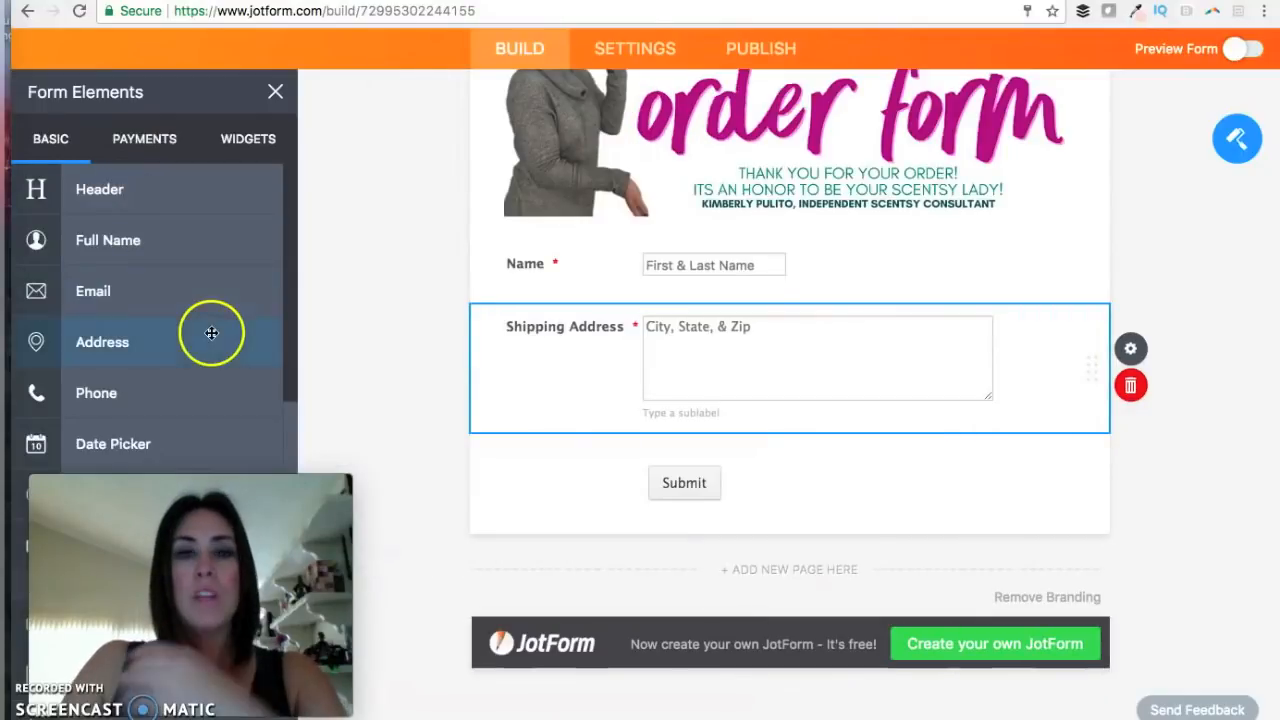
Word the dropdown question 'Ever thought about doing what I do?'.
{"action": "scroll", "coordinate": [188, 256], "scroll_direction": "down", "scroll_amount": 1}
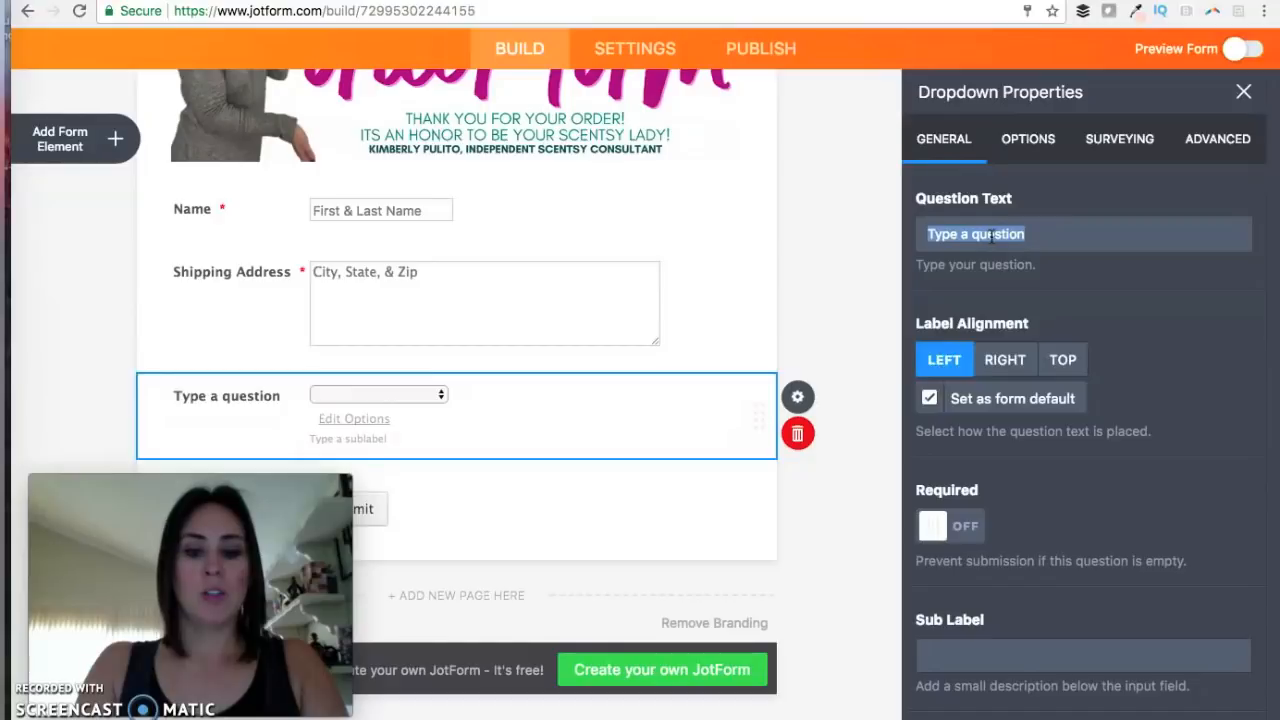
{"action": "type", "text": "T"}
{"action": "key", "text": "BackSpace"}
{"action": "type", "text": "Ever thought a"}
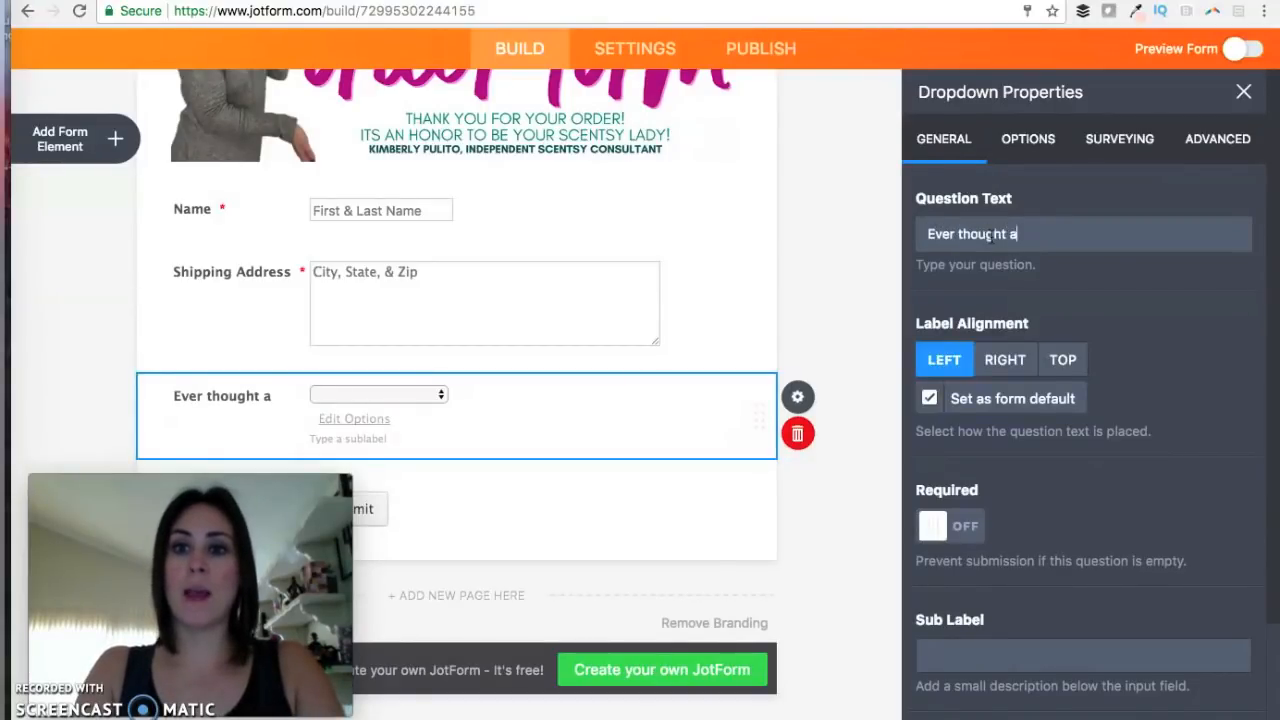
{"action": "type", "text": "bout doing what I do?"}
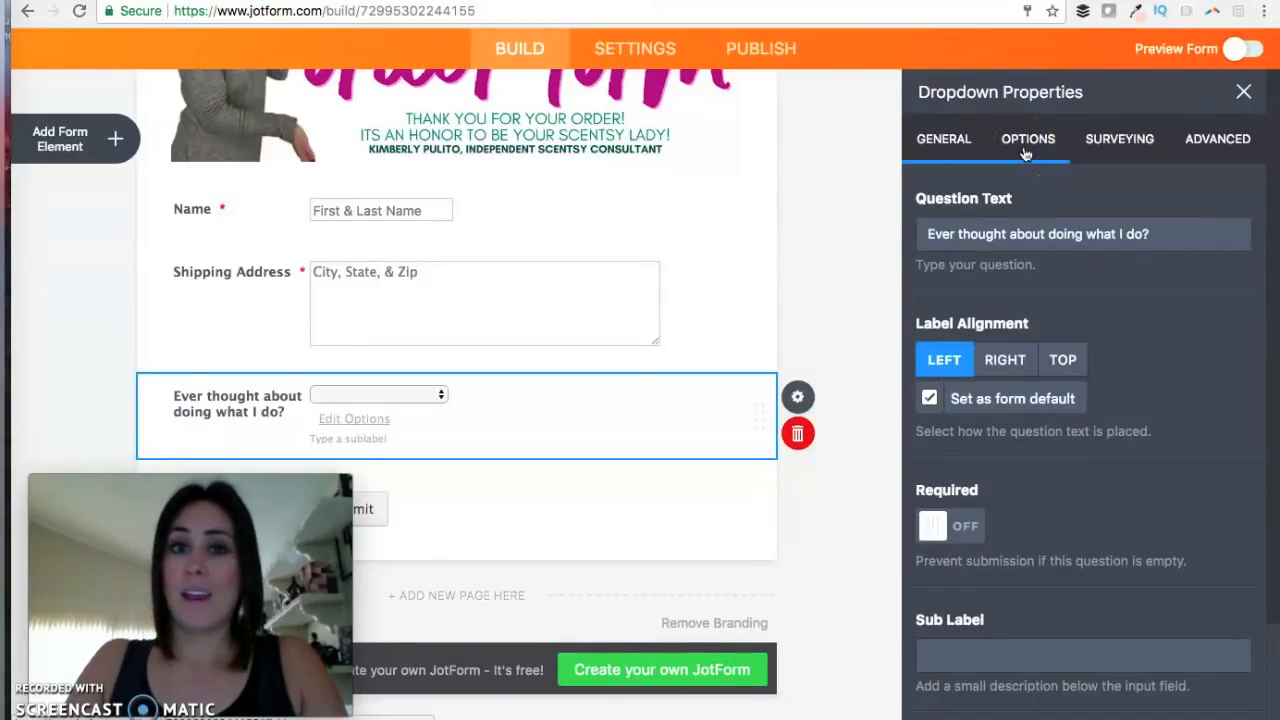
Paste options 5, 4, 3, 2, 1 and No thank you, set width 300, make it required.
{"action": "left_click", "coordinate": [1028, 139]}
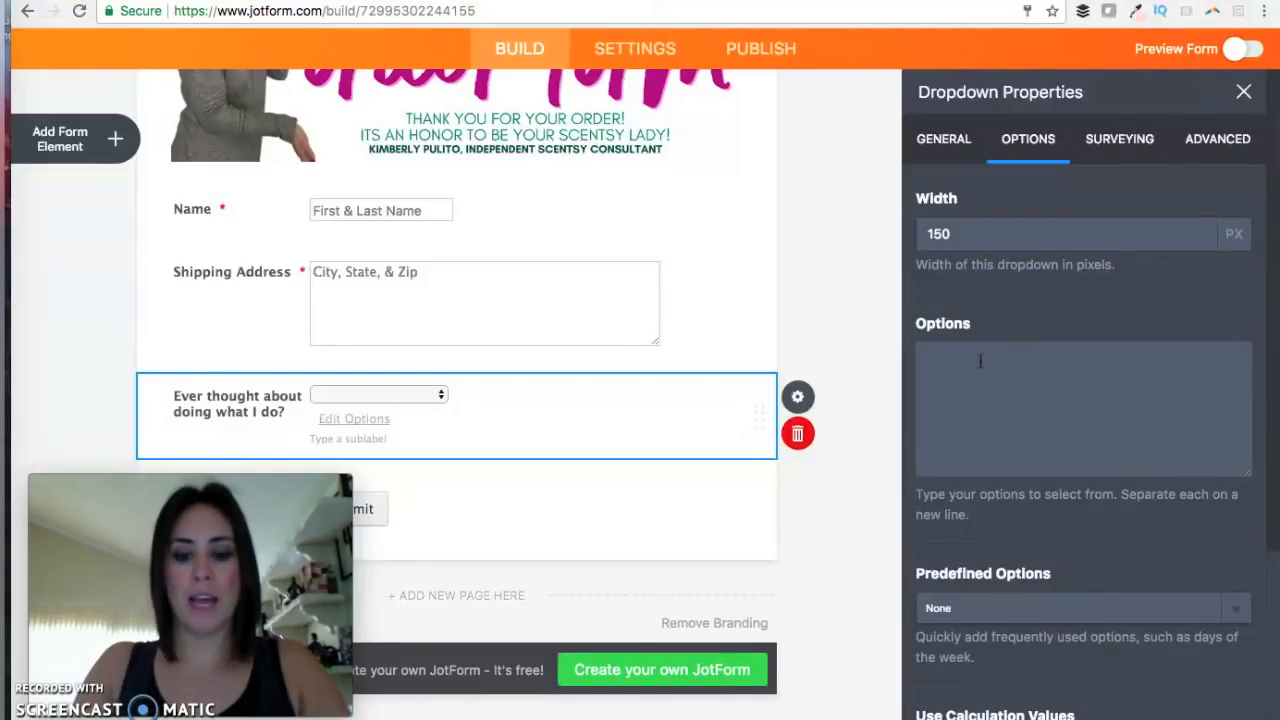
{"action": "type", "text": "5 4 3 2 1 No thank you"}
{"action": "double_click", "coordinate": [928, 233]}
{"action": "type", "text": "300"}
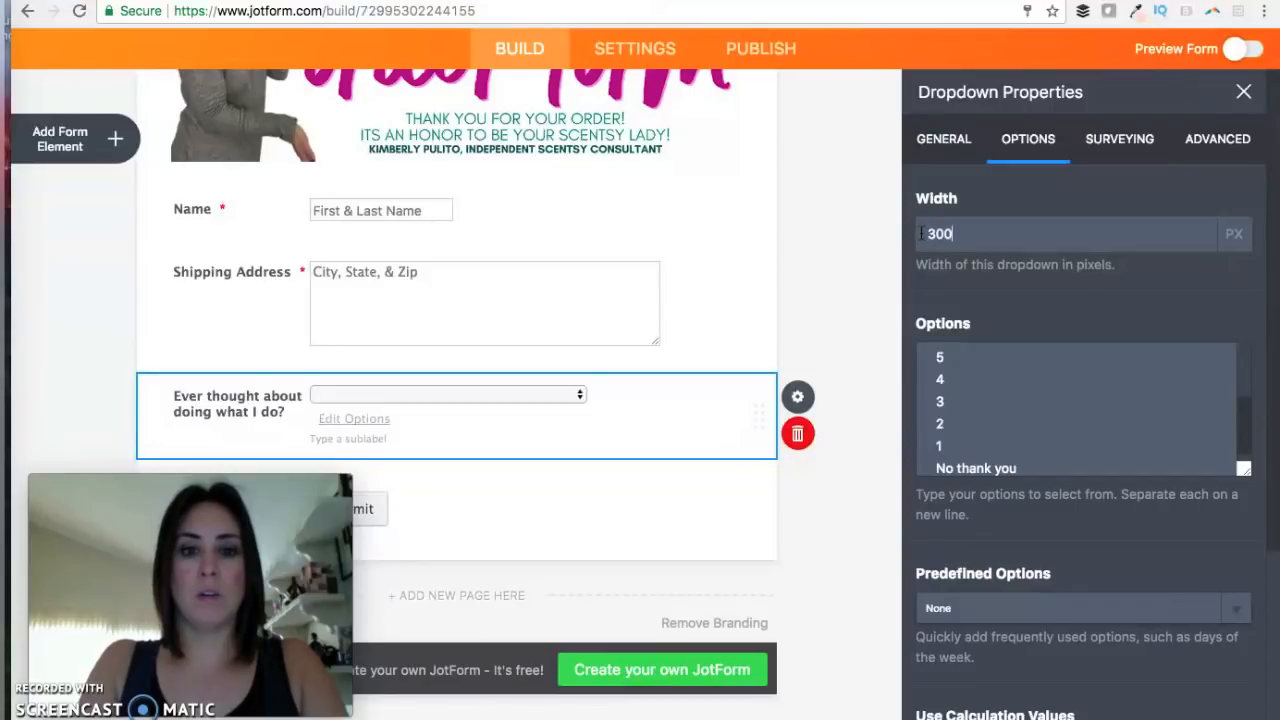
{"action": "left_click", "coordinate": [943, 139]}
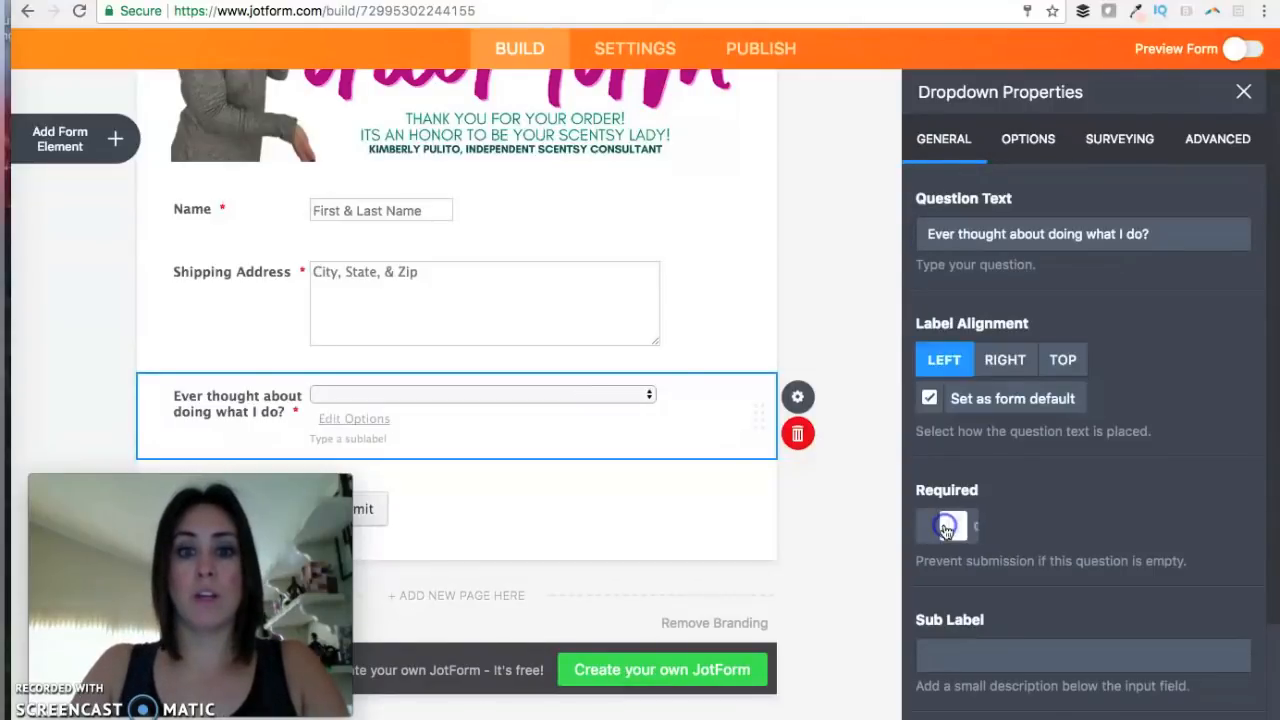
{"action": "left_click", "coordinate": [946, 527]}
{"action": "left_click", "coordinate": [864, 452]}
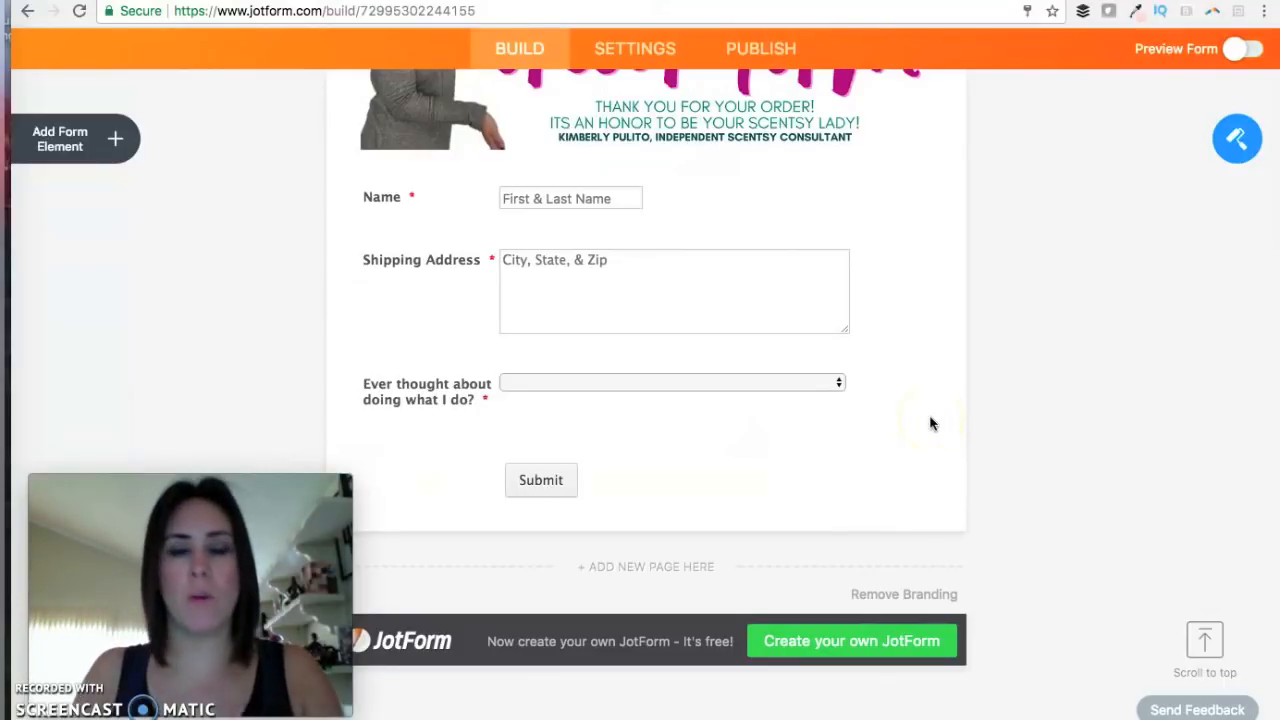
Add a Facebook Like Box widget and save its Facebook page URL.
{"action": "left_click", "coordinate": [113, 142]}
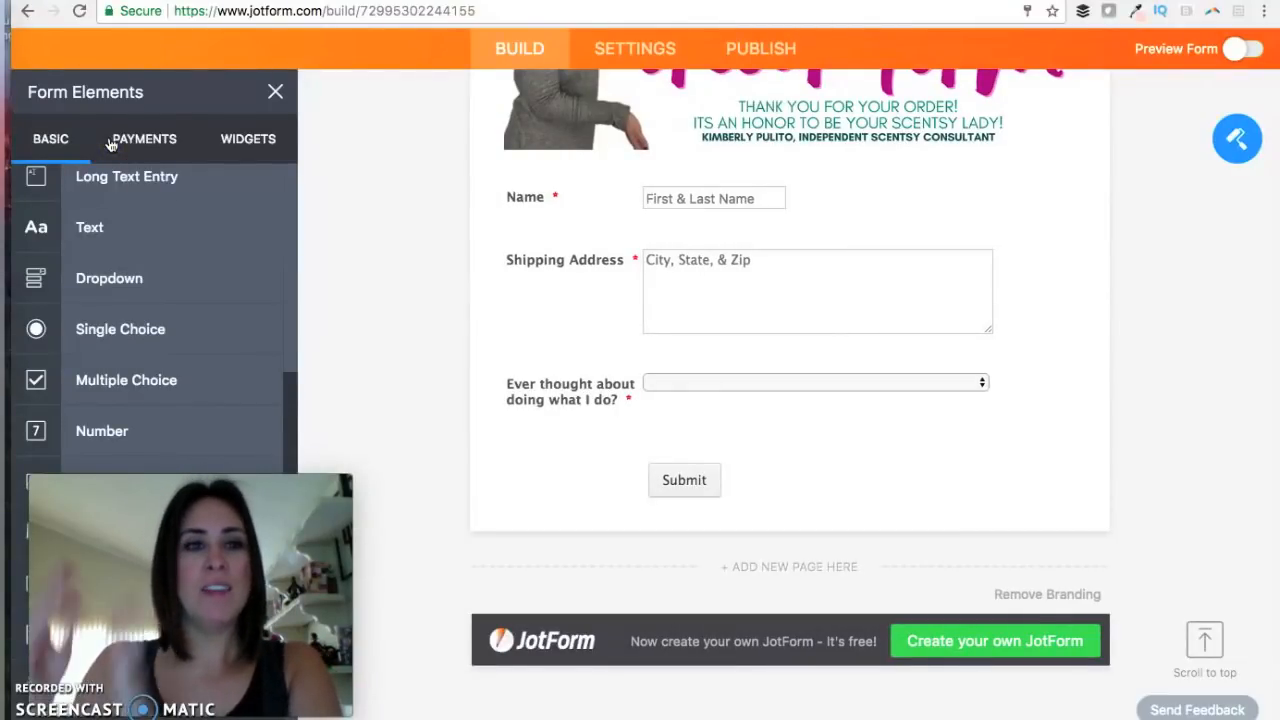
{"action": "left_click", "coordinate": [248, 139]}
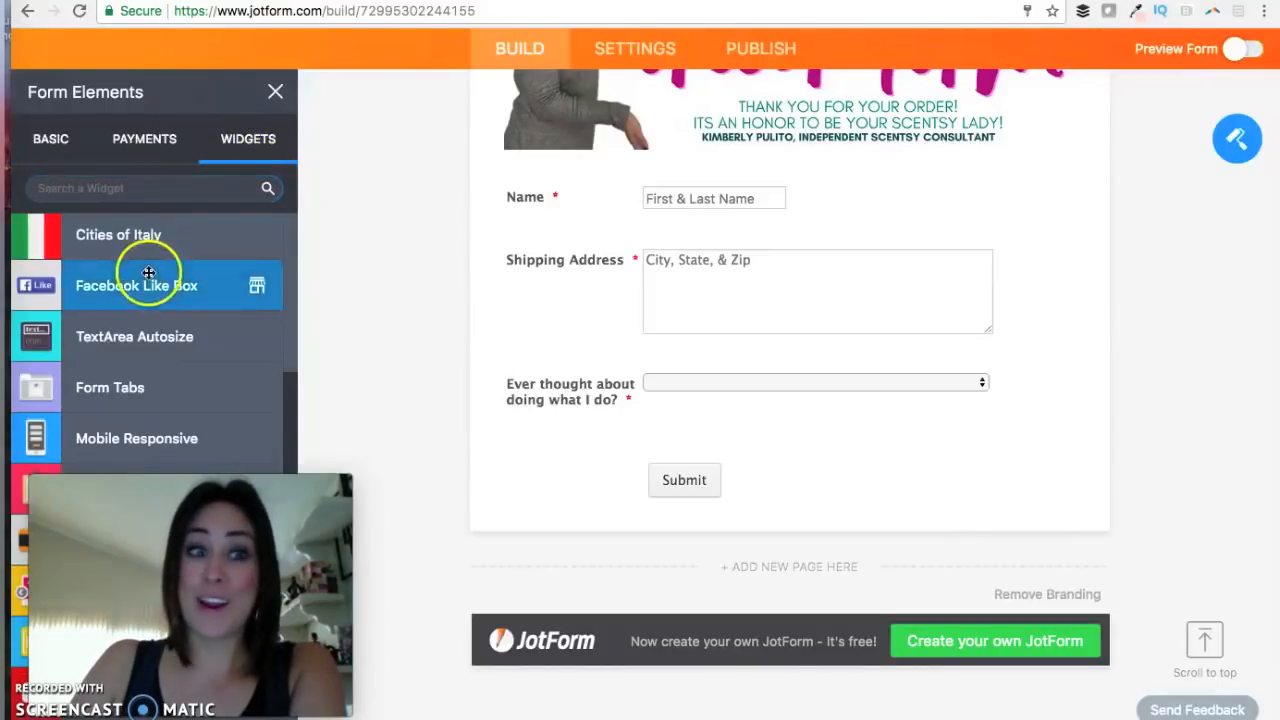
{"action": "left_click", "coordinate": [115, 290]}
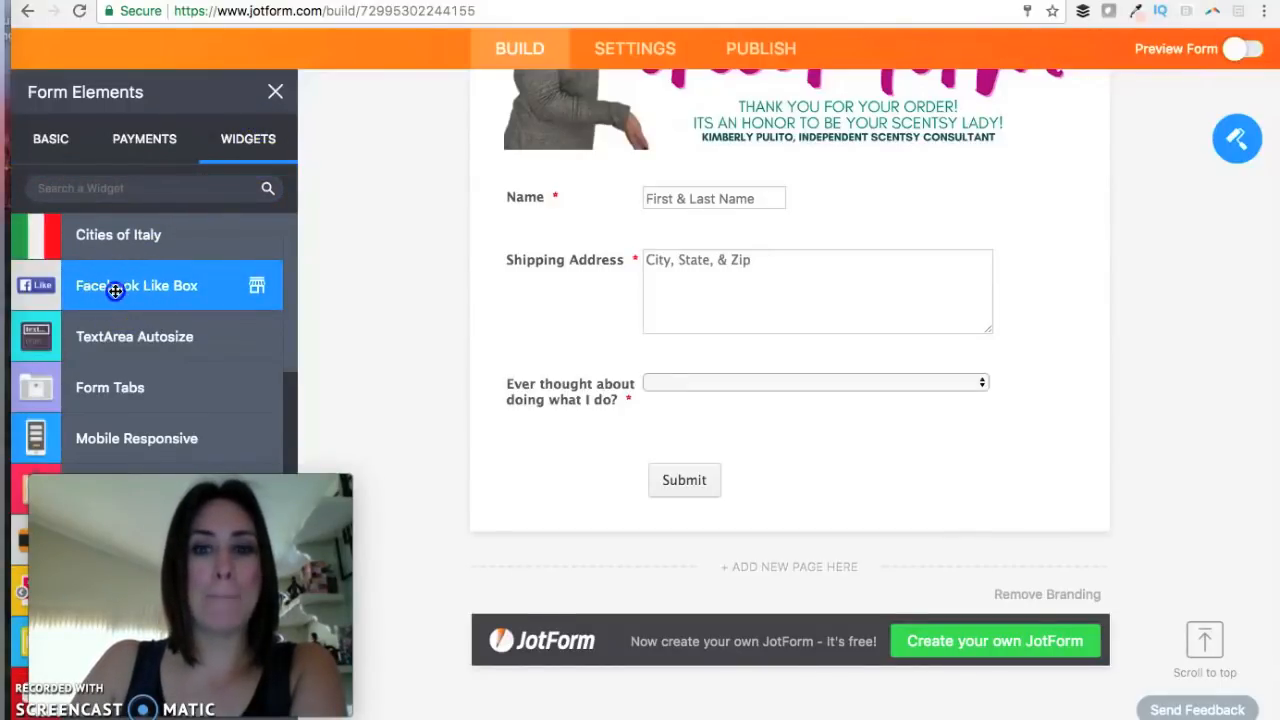
{"action": "type", "text": "http:"}
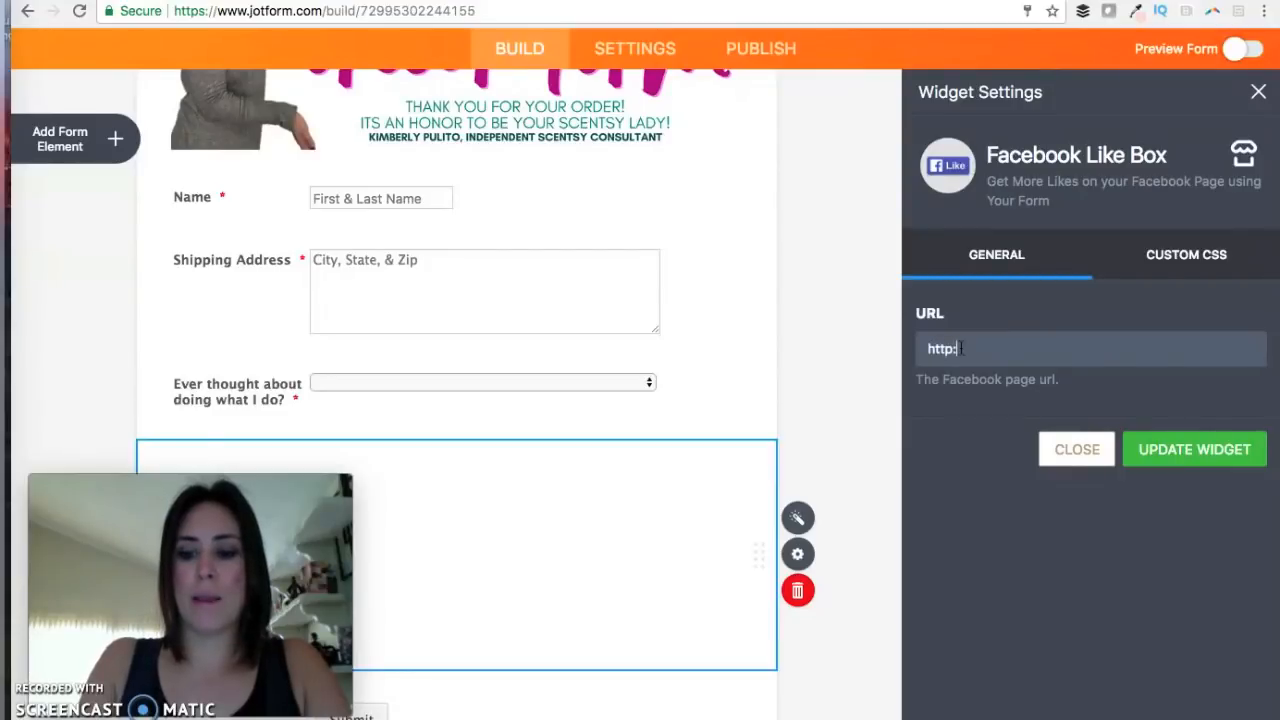
{"action": "type", "text": "//www."}
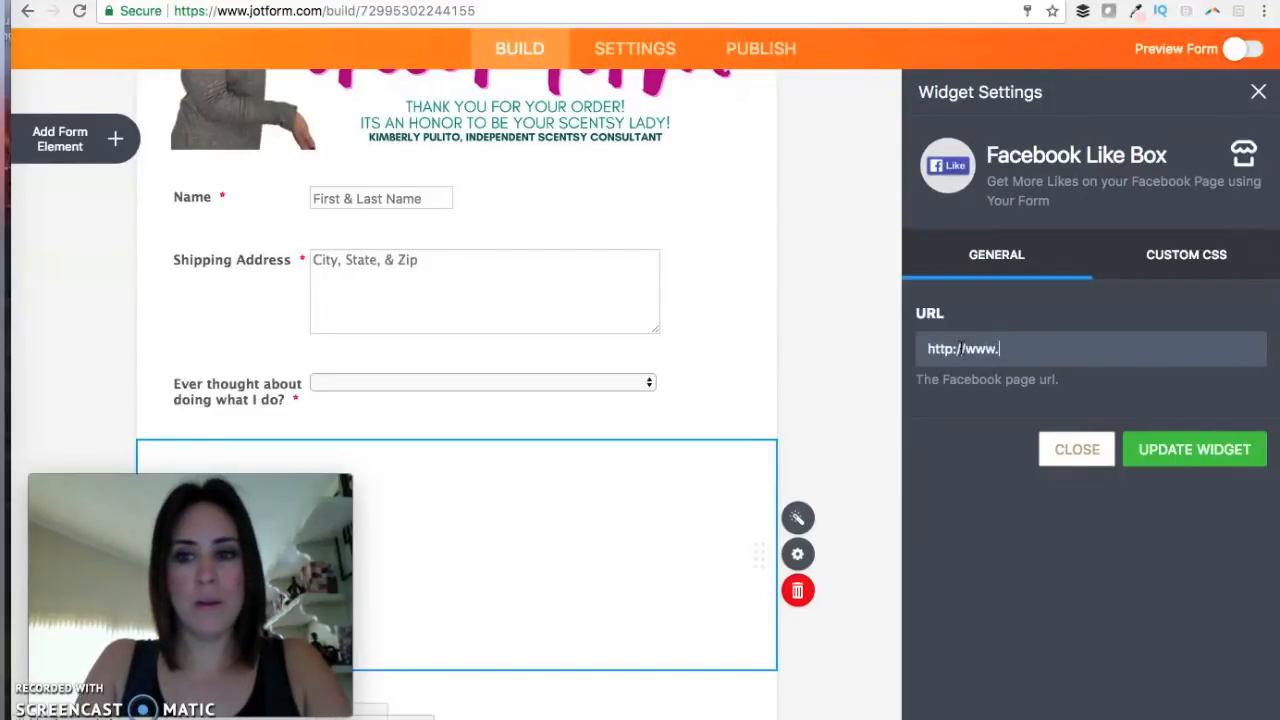
{"action": "left_click", "coordinate": [1229, 457]}
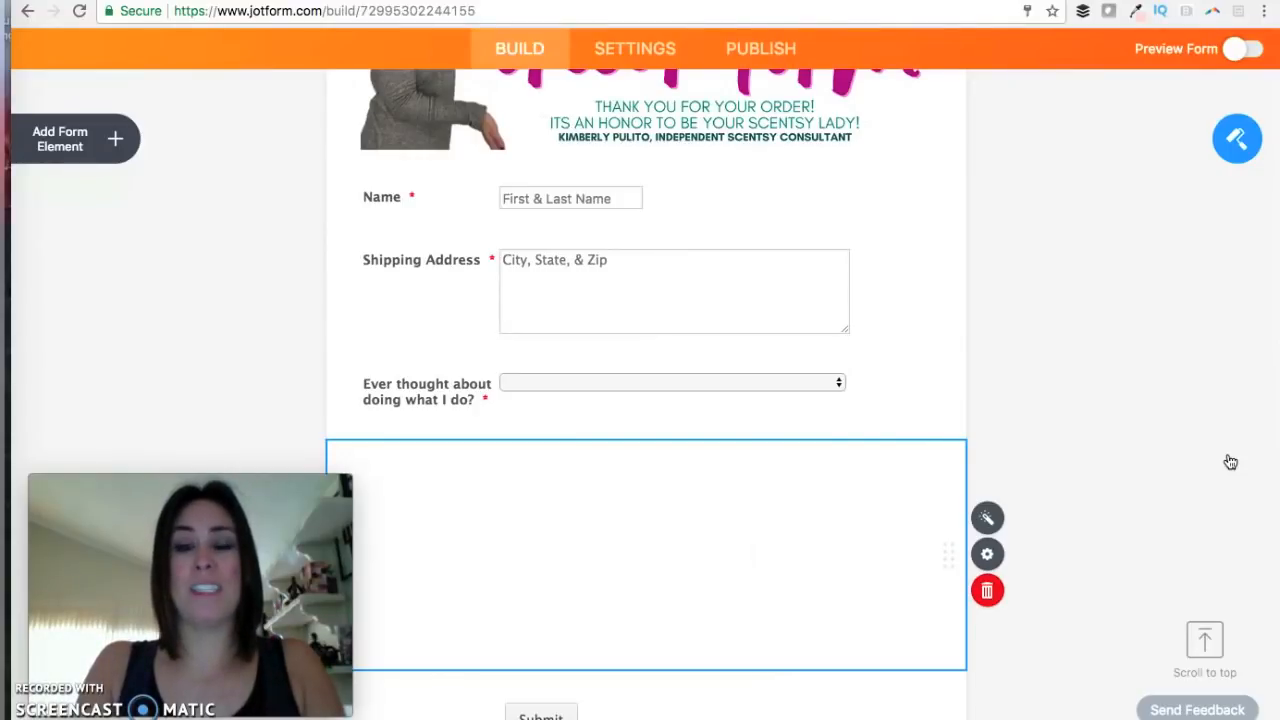
{"action": "scroll", "coordinate": [1230, 461], "scroll_direction": "down", "scroll_amount": 5}
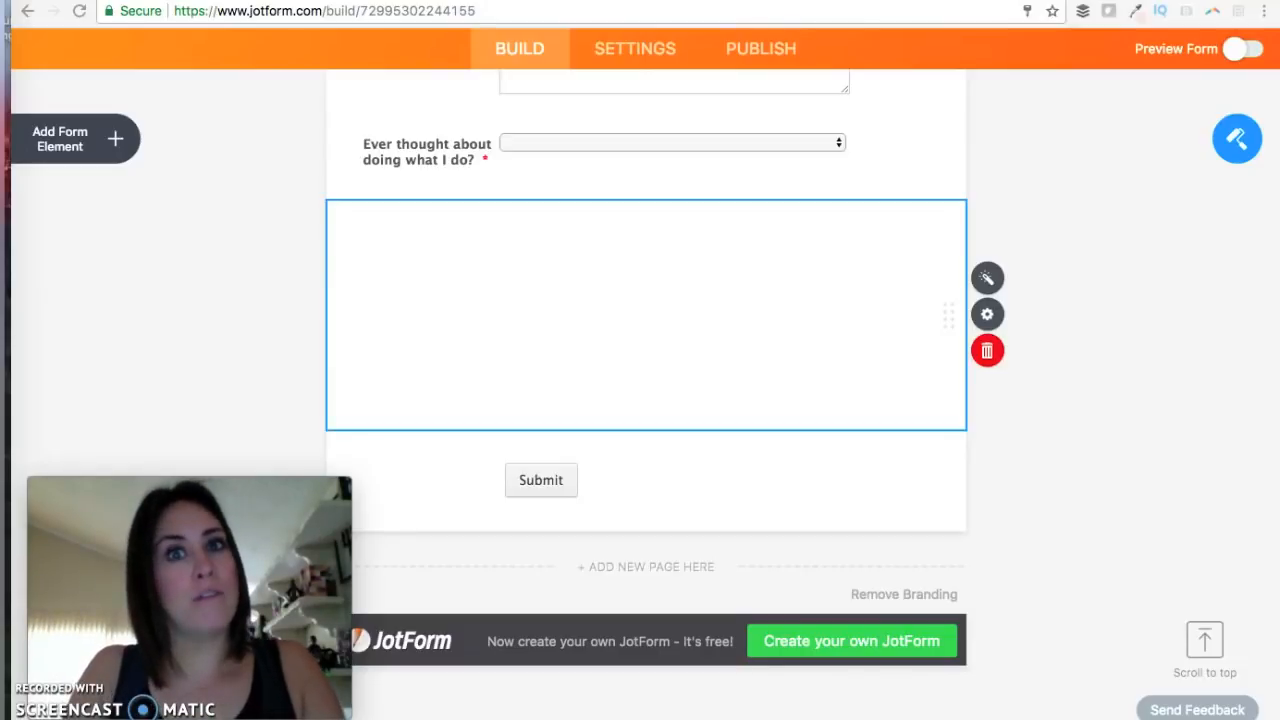
Place a PayPal payment block above the Submit button.
{"action": "left_click", "coordinate": [108, 137]}
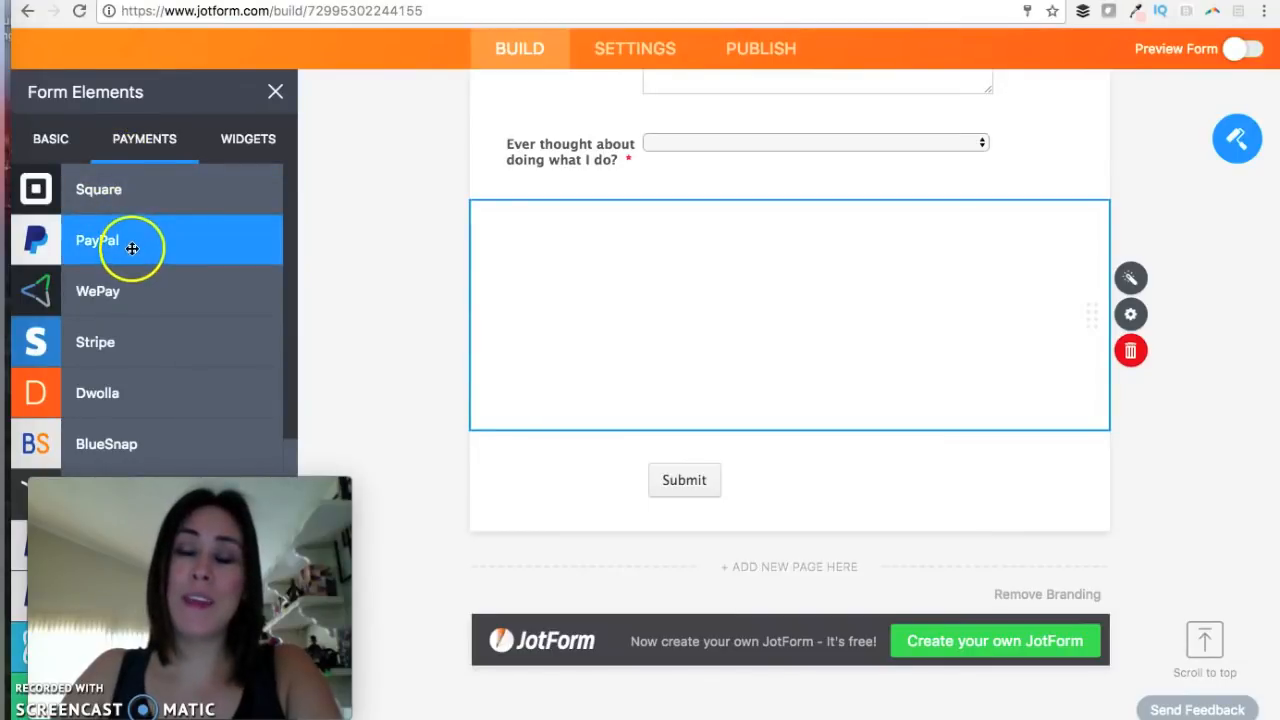
{"action": "left_click_drag", "start_coordinate": [158, 247], "coordinate": [702, 478]}
{"action": "left_click", "coordinate": [1211, 573]}
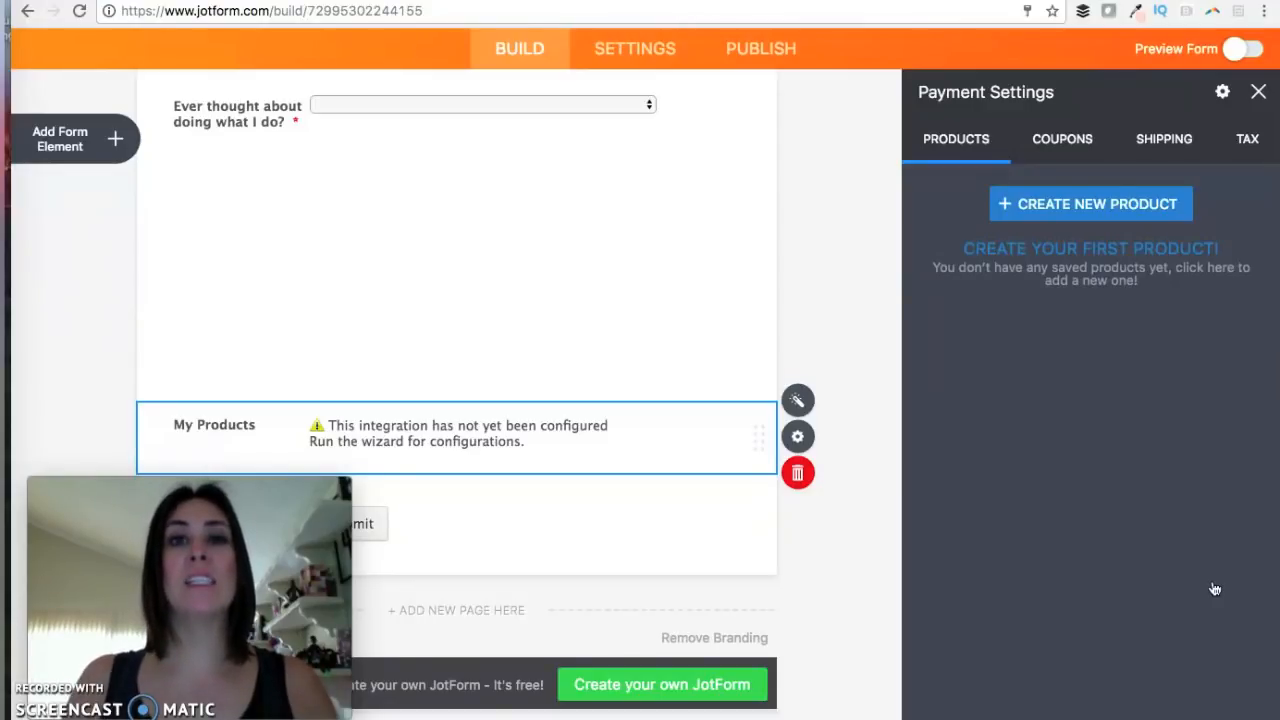
Create a product named '$1 Box' priced 1.
{"action": "left_click", "coordinate": [1038, 198]}
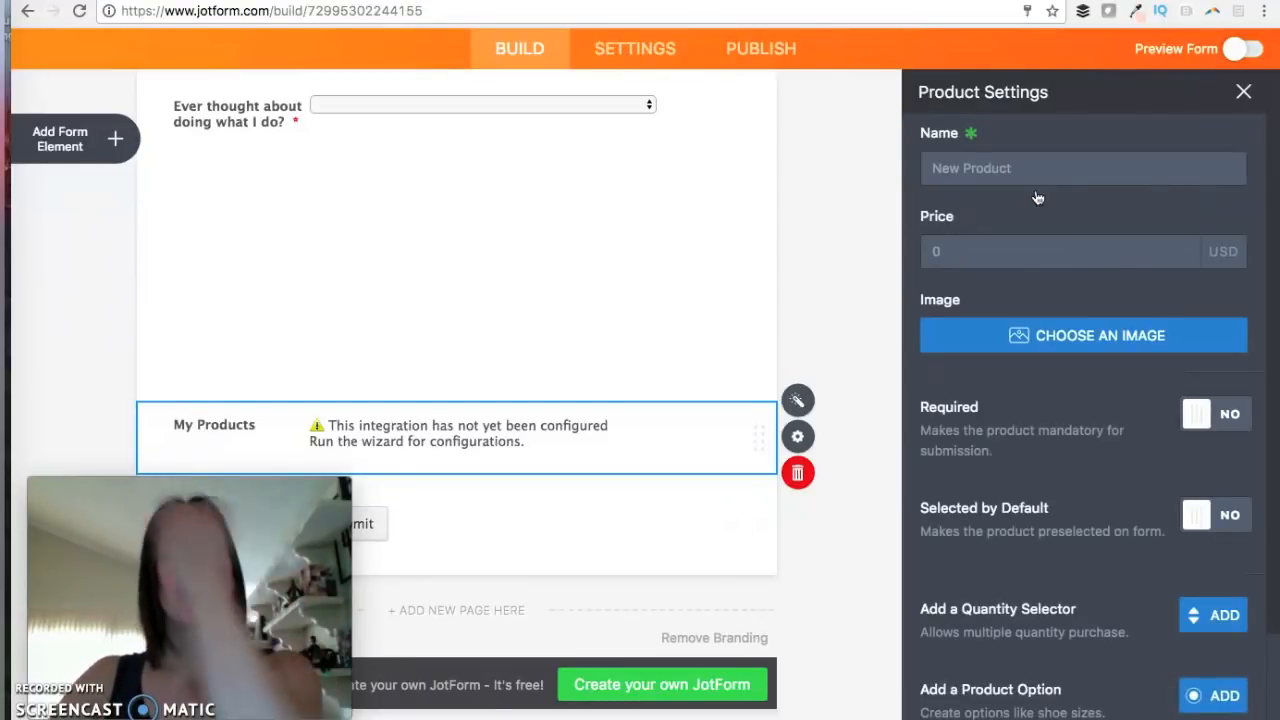
{"action": "left_click", "coordinate": [1021, 170]}
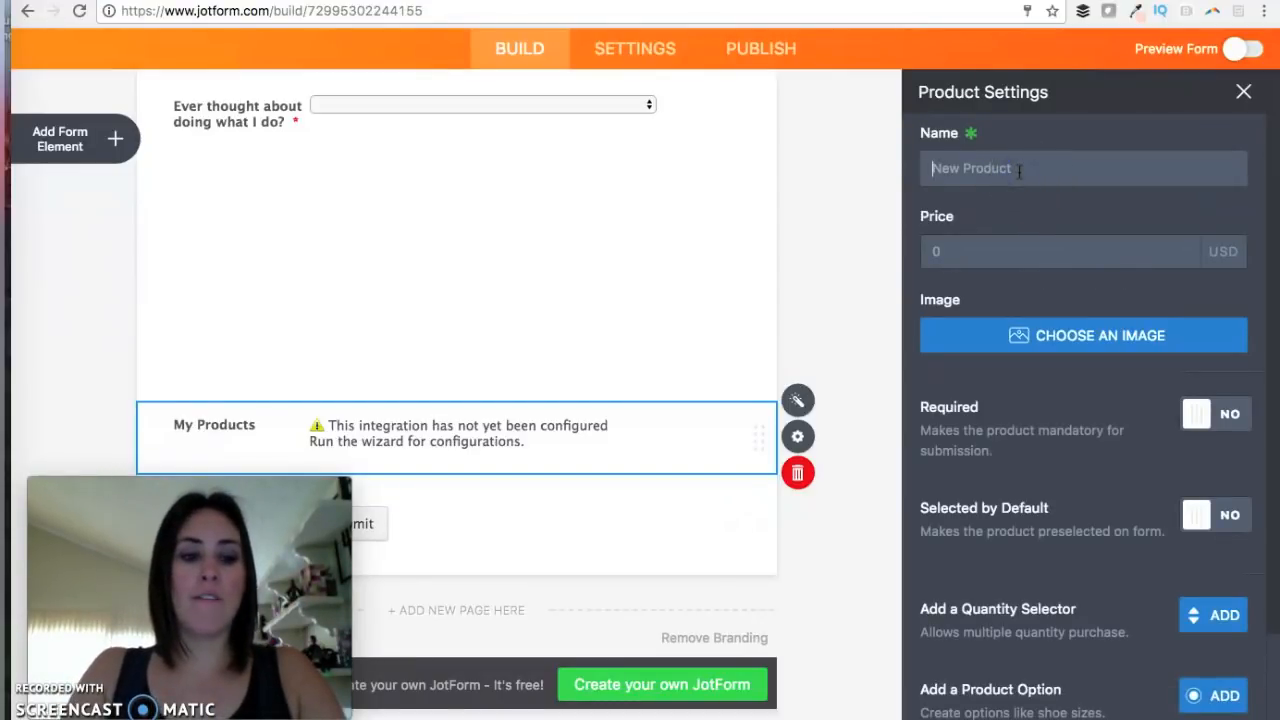
{"action": "type", "text": "$1"}
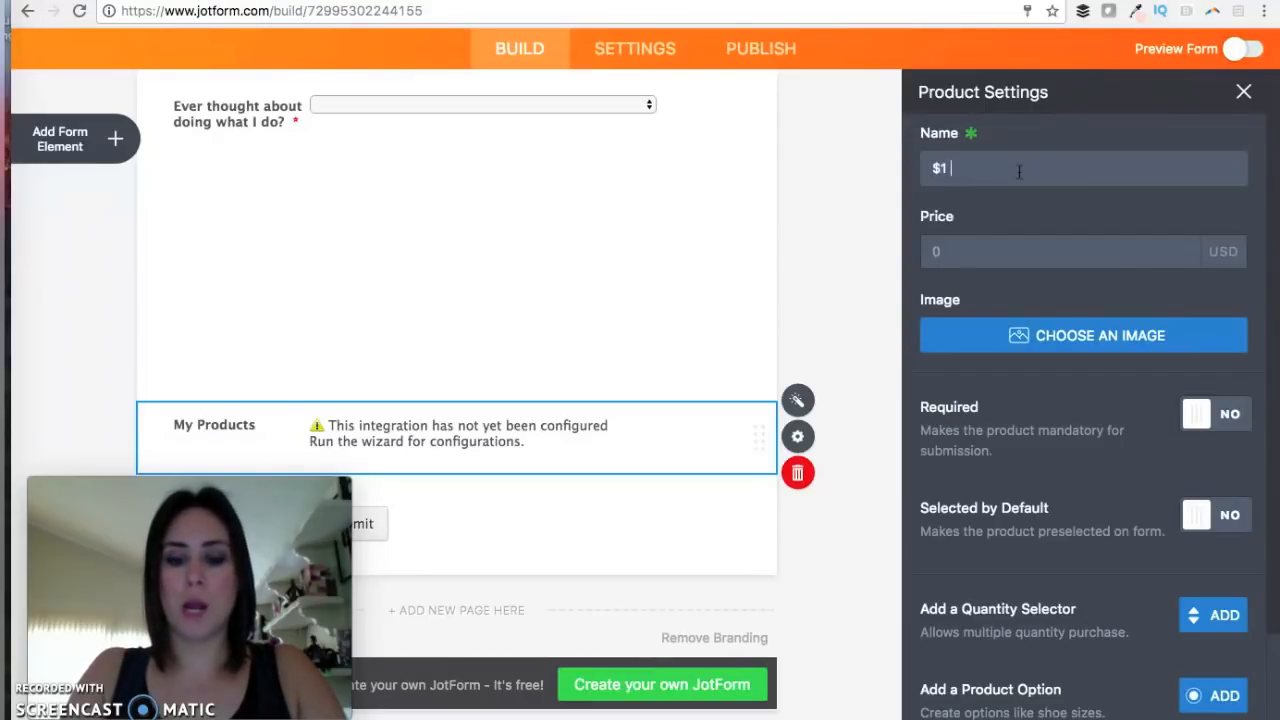
{"action": "type", "text": " Box"}
{"action": "left_click", "coordinate": [975, 240]}
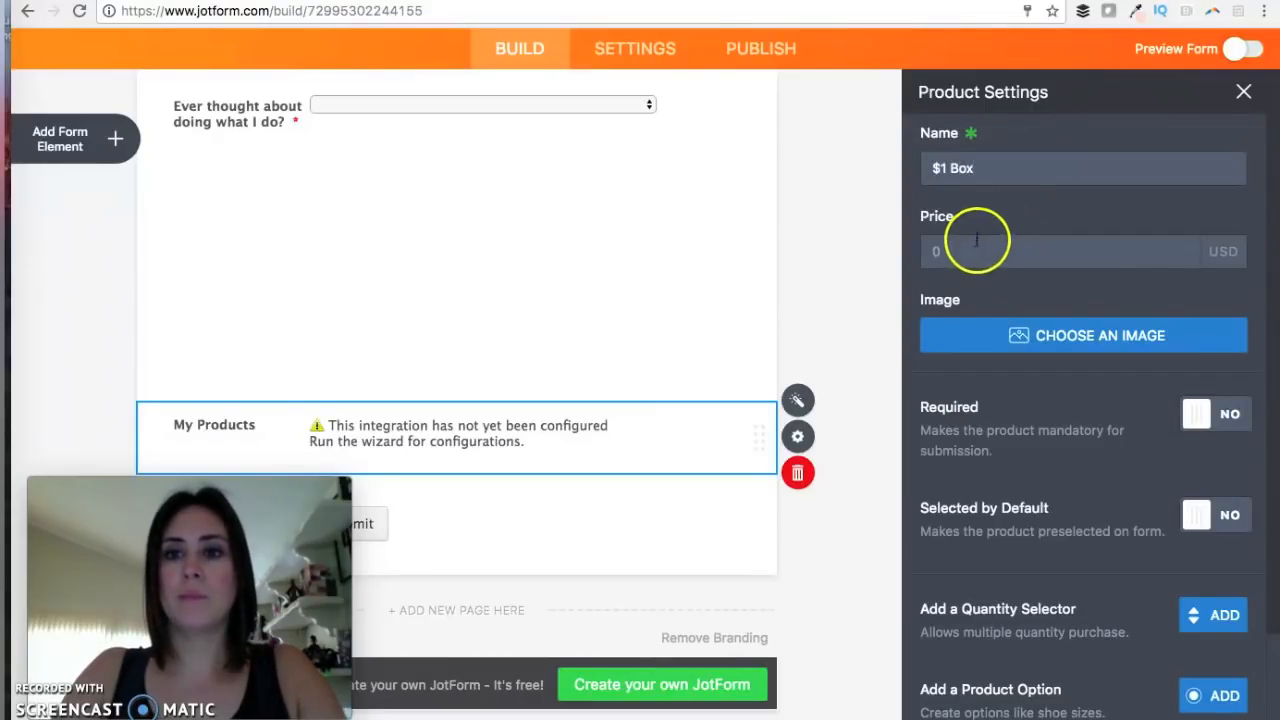
{"action": "type", "text": "1"}
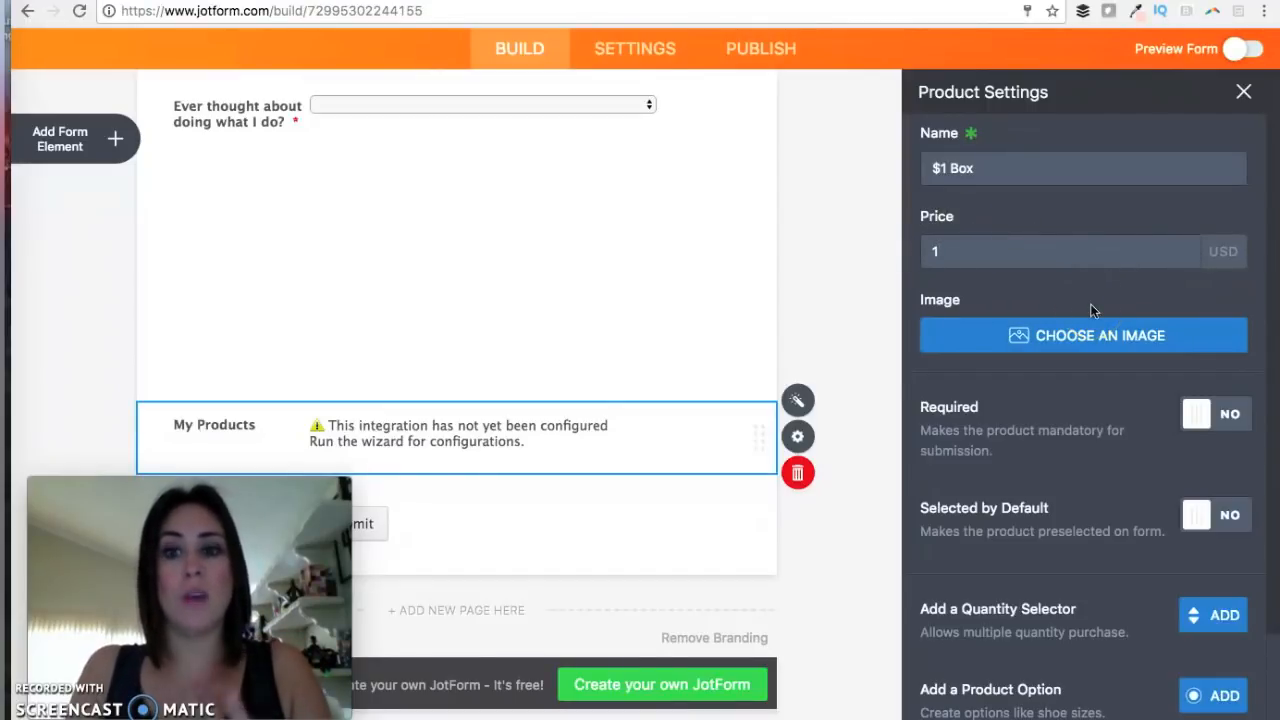
{"action": "scroll", "coordinate": [1090, 303], "scroll_direction": "down", "scroll_amount": 2}
{"action": "left_click", "coordinate": [1190, 708]}
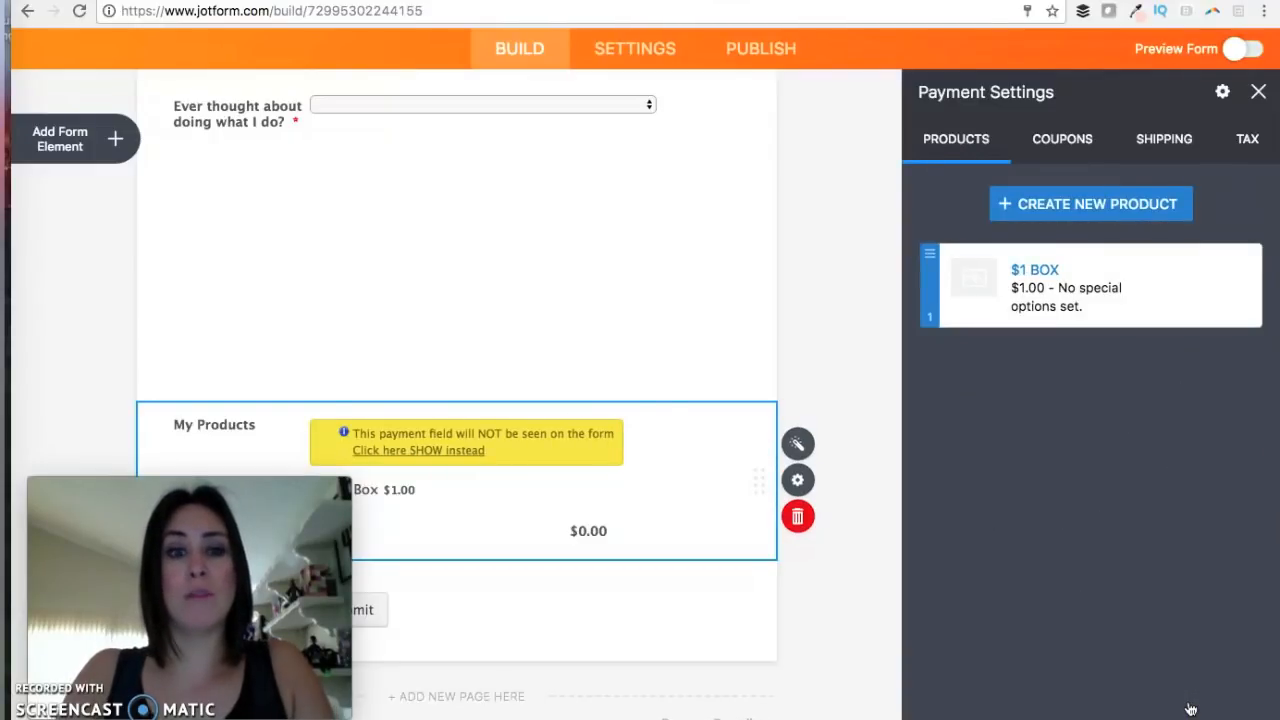
Create a second product named '$2 Box' priced 2.
{"action": "left_click", "coordinate": [1098, 204]}
{"action": "left_click", "coordinate": [1035, 170]}
{"action": "type", "text": "$2 Box"}
{"action": "left_click", "coordinate": [1063, 206]}
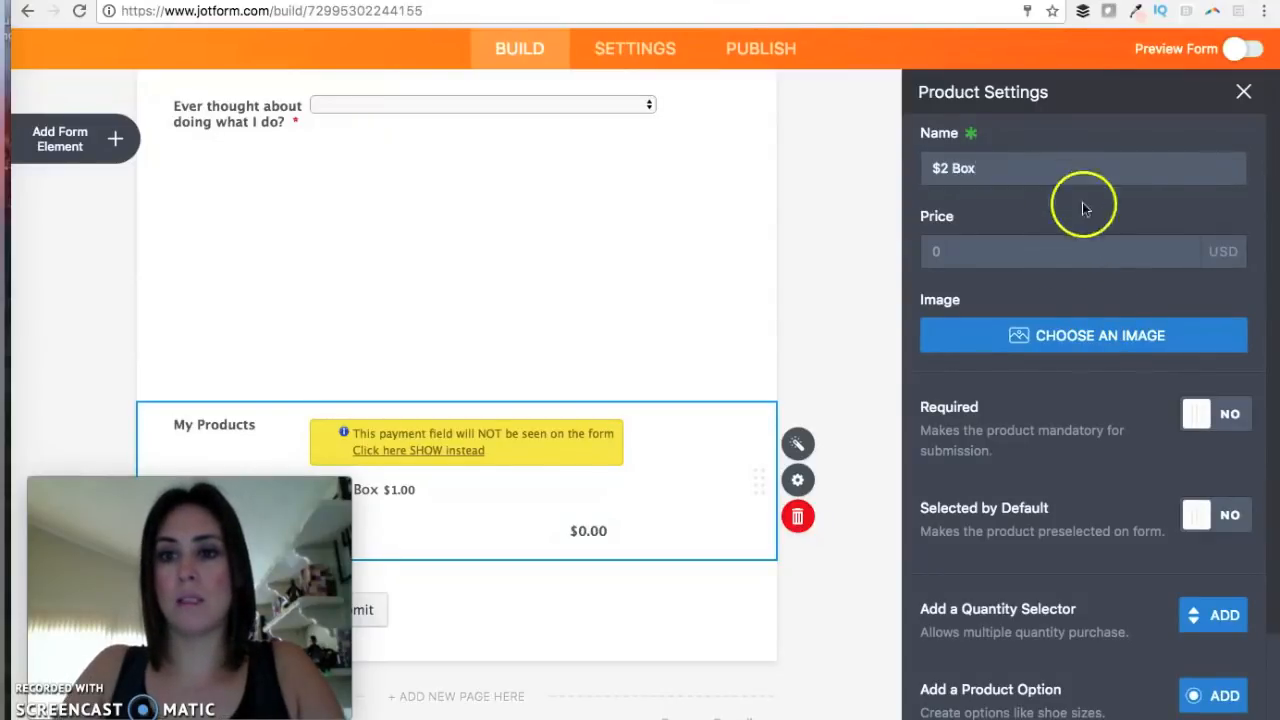
{"action": "left_click", "coordinate": [1054, 255]}
{"action": "type", "text": "2"}
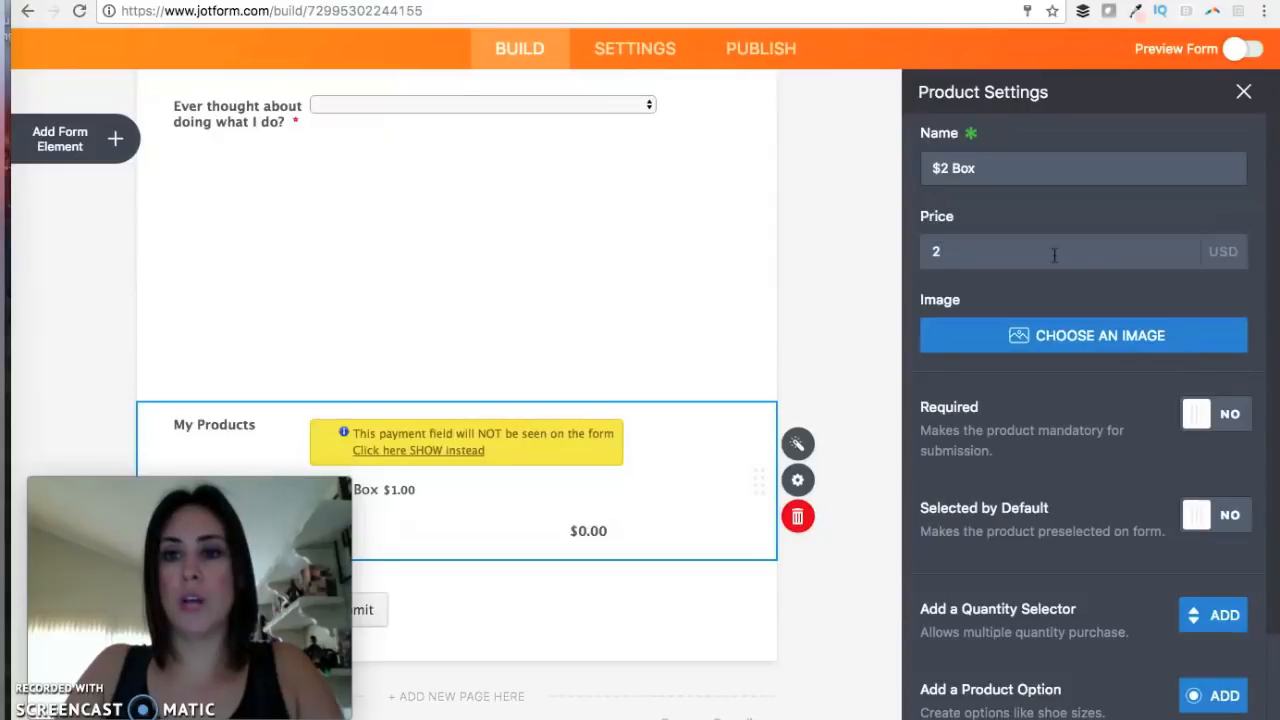
{"action": "scroll", "coordinate": [1078, 400], "scroll_direction": "down", "scroll_amount": 2}
{"action": "left_click", "coordinate": [1185, 704]}
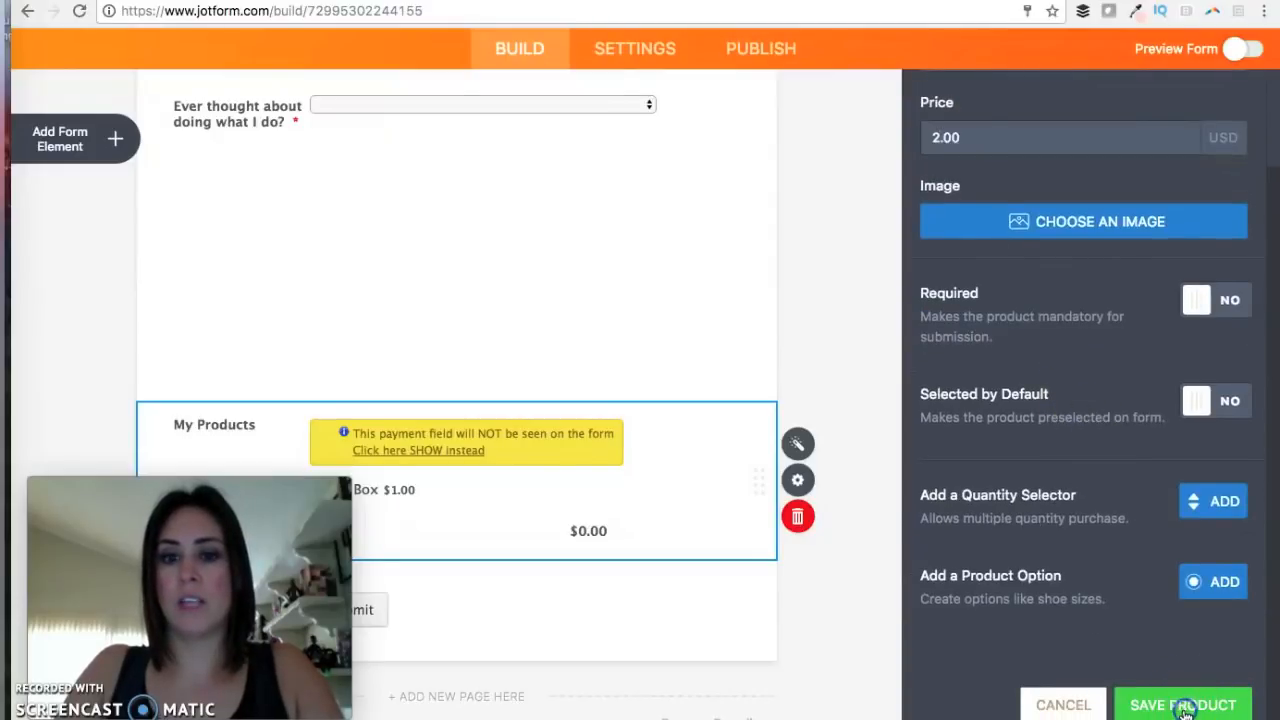
Check the shipping options and close the payment settings.
{"action": "left_click", "coordinate": [1188, 162]}
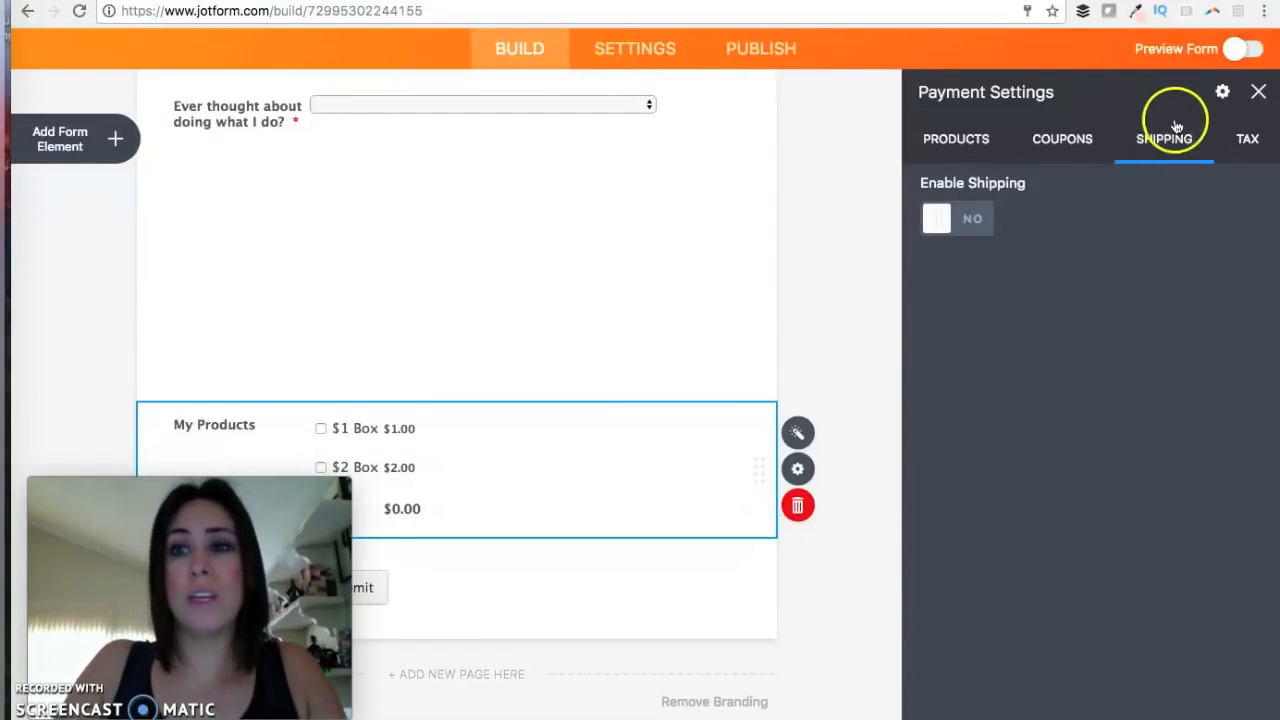
{"action": "left_click", "coordinate": [976, 137]}
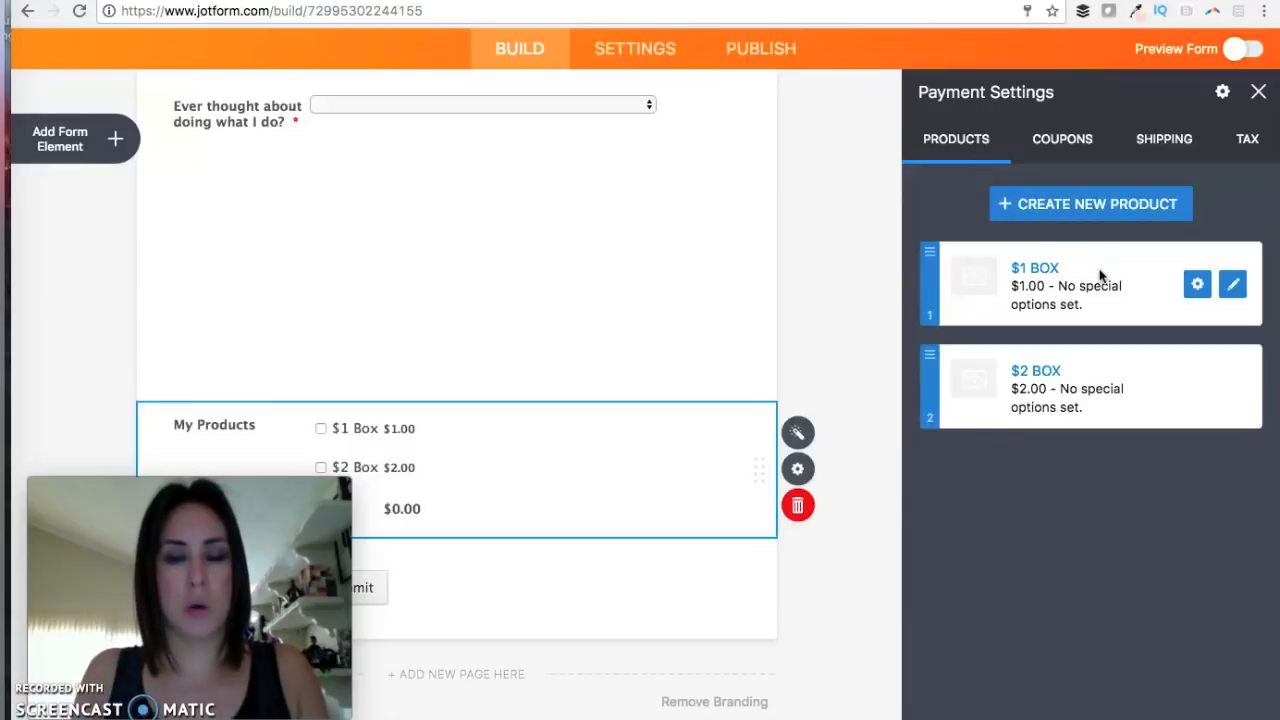
{"action": "left_click", "coordinate": [1008, 264]}
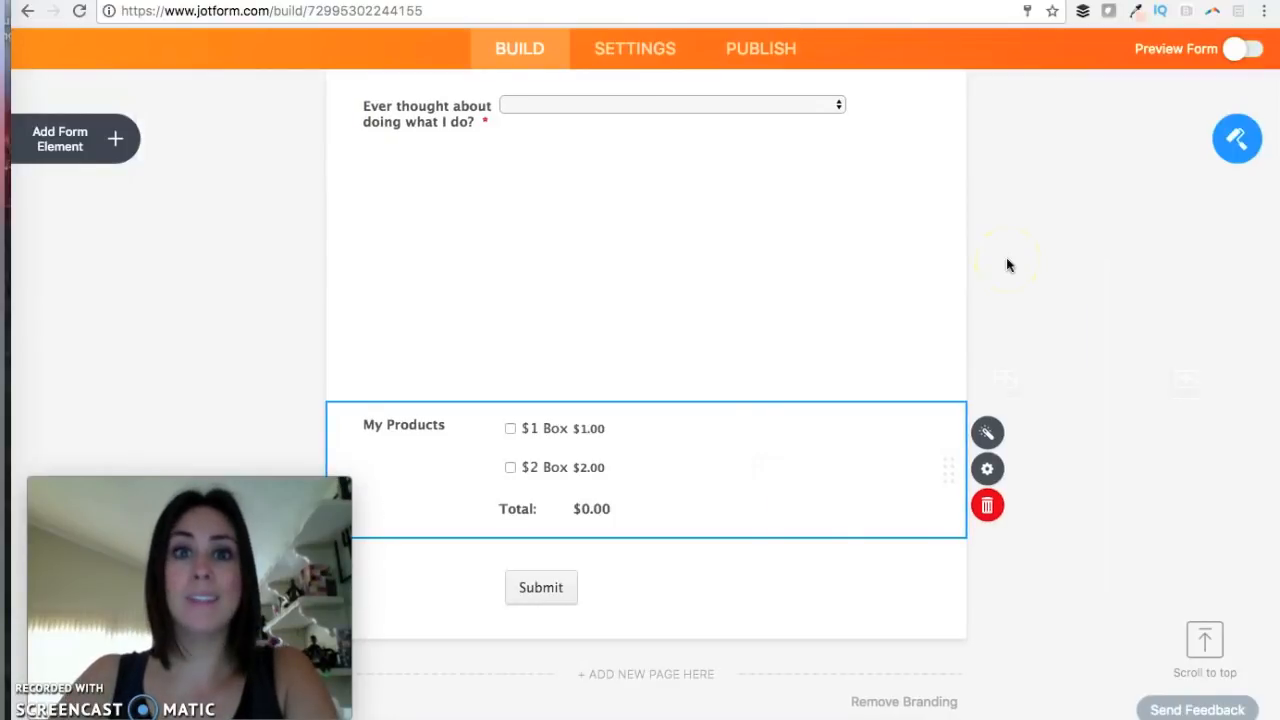
In the Form Designer, replace the light grey page colour with a dark teal hex code.
{"action": "left_click", "coordinate": [1006, 304]}
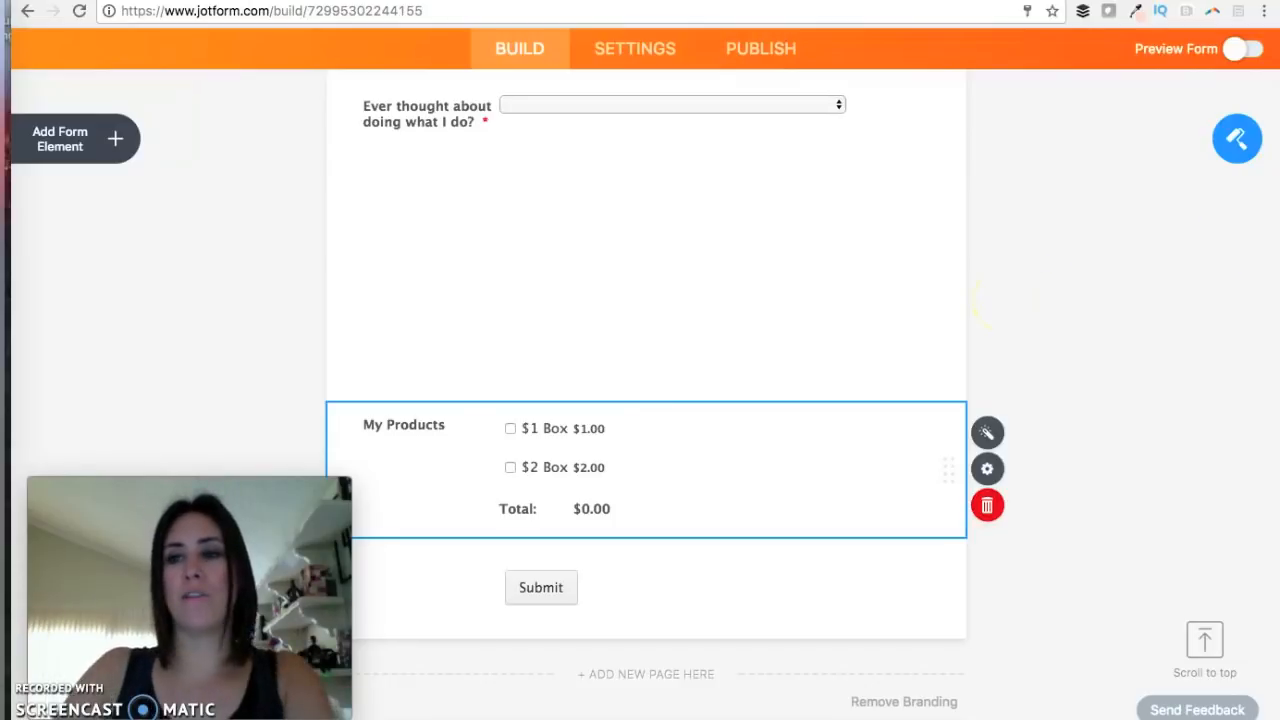
{"action": "left_click", "coordinate": [1222, 152]}
{"action": "left_click", "coordinate": [1248, 256]}
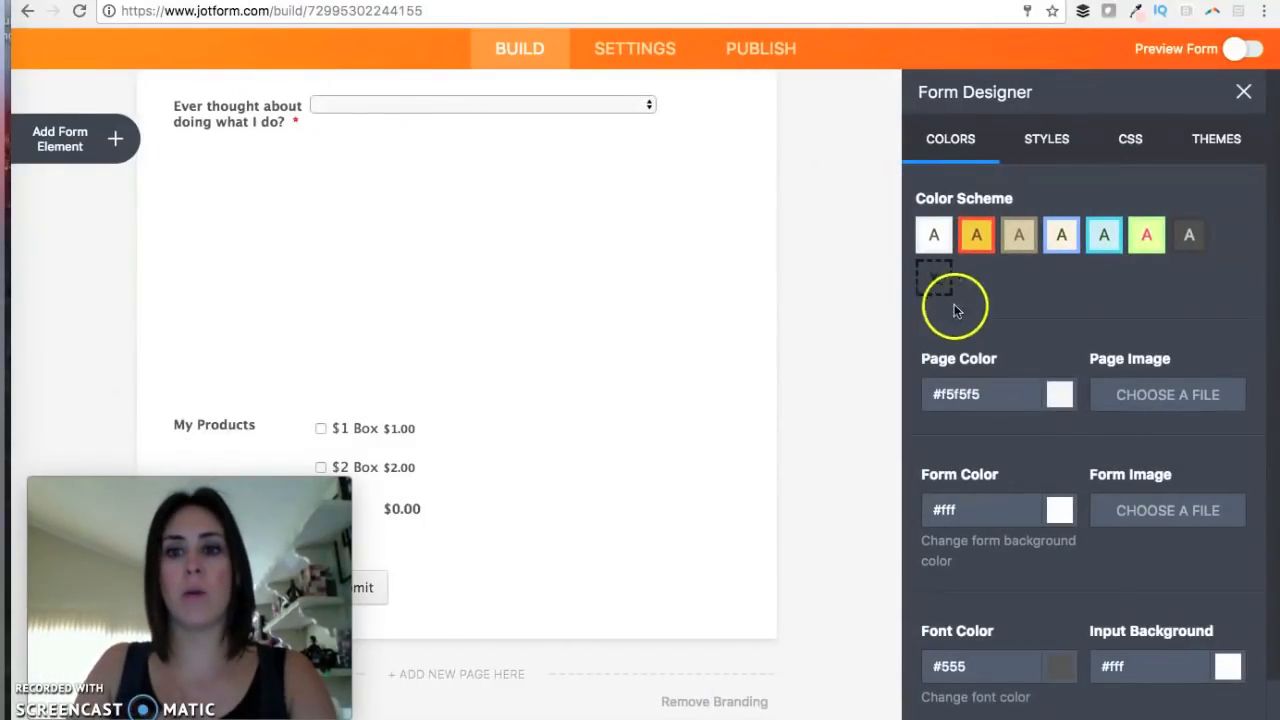
{"action": "left_click", "coordinate": [1060, 400]}
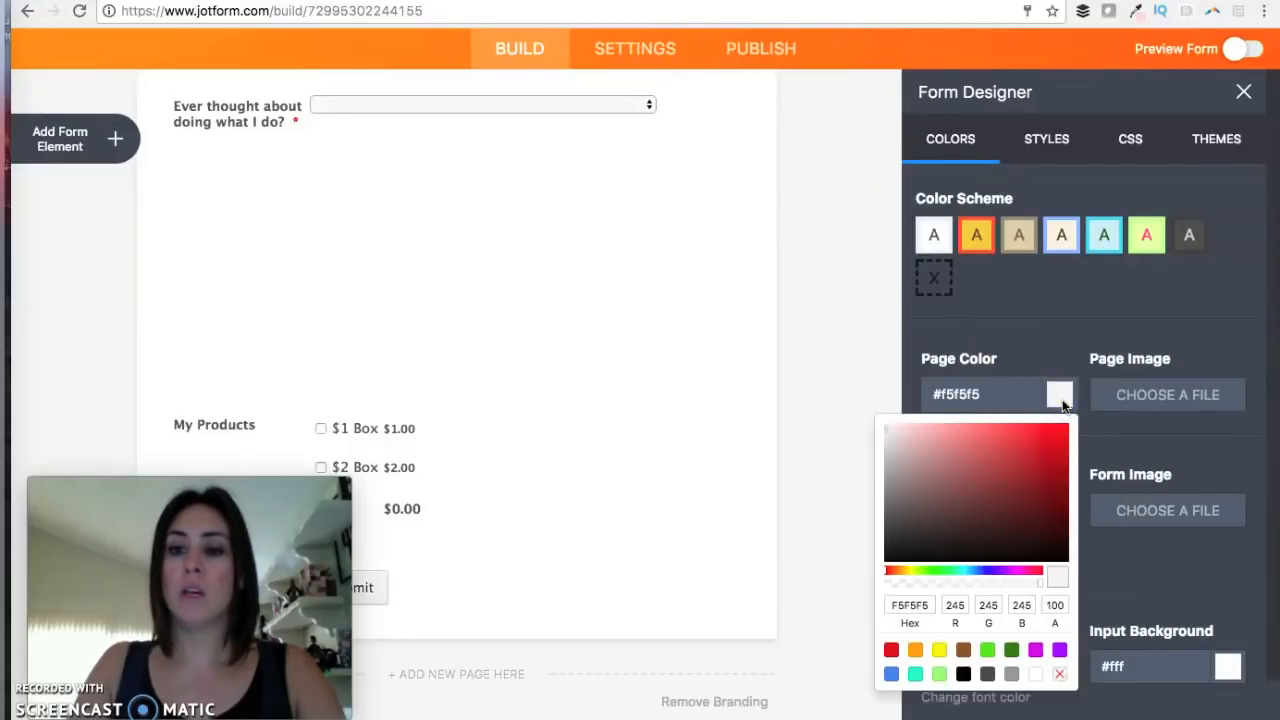
{"action": "left_click", "coordinate": [1009, 343]}
{"action": "double_click", "coordinate": [965, 397]}
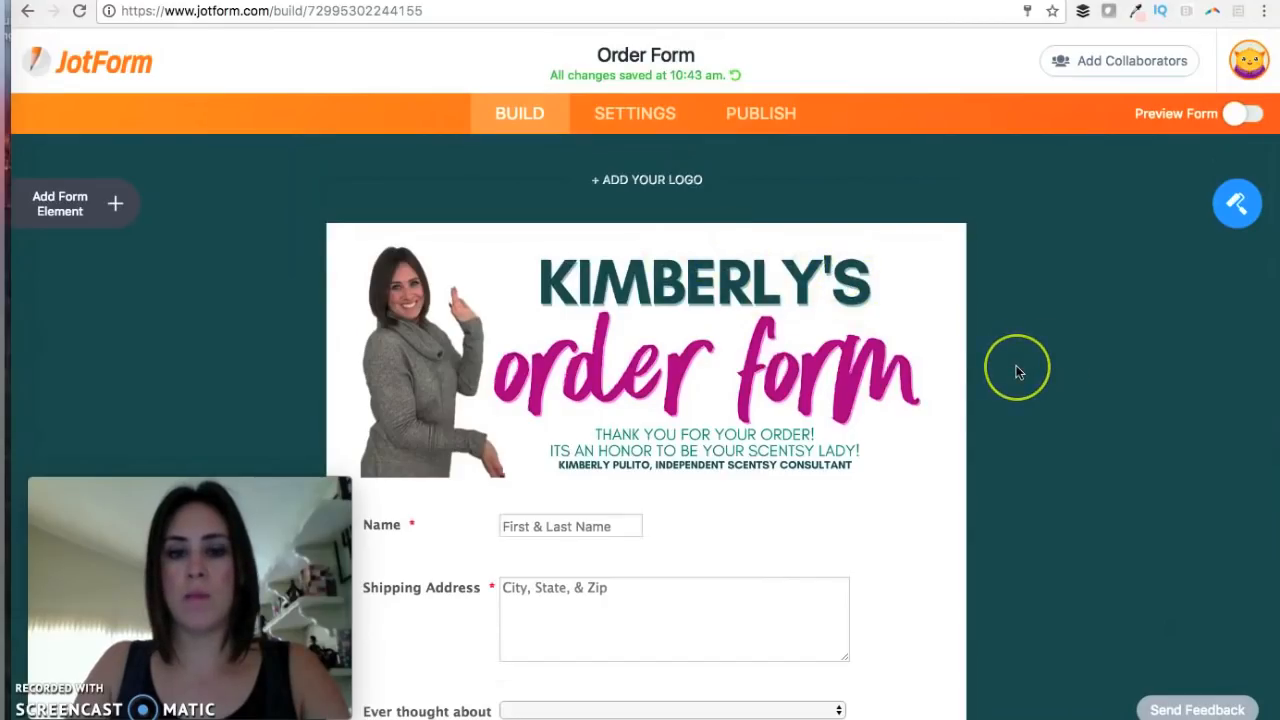
{"action": "scroll", "coordinate": [1016, 365], "scroll_direction": "down", "scroll_amount": 2}
{"action": "scroll", "coordinate": [1016, 372], "scroll_direction": "down", "scroll_amount": 5}
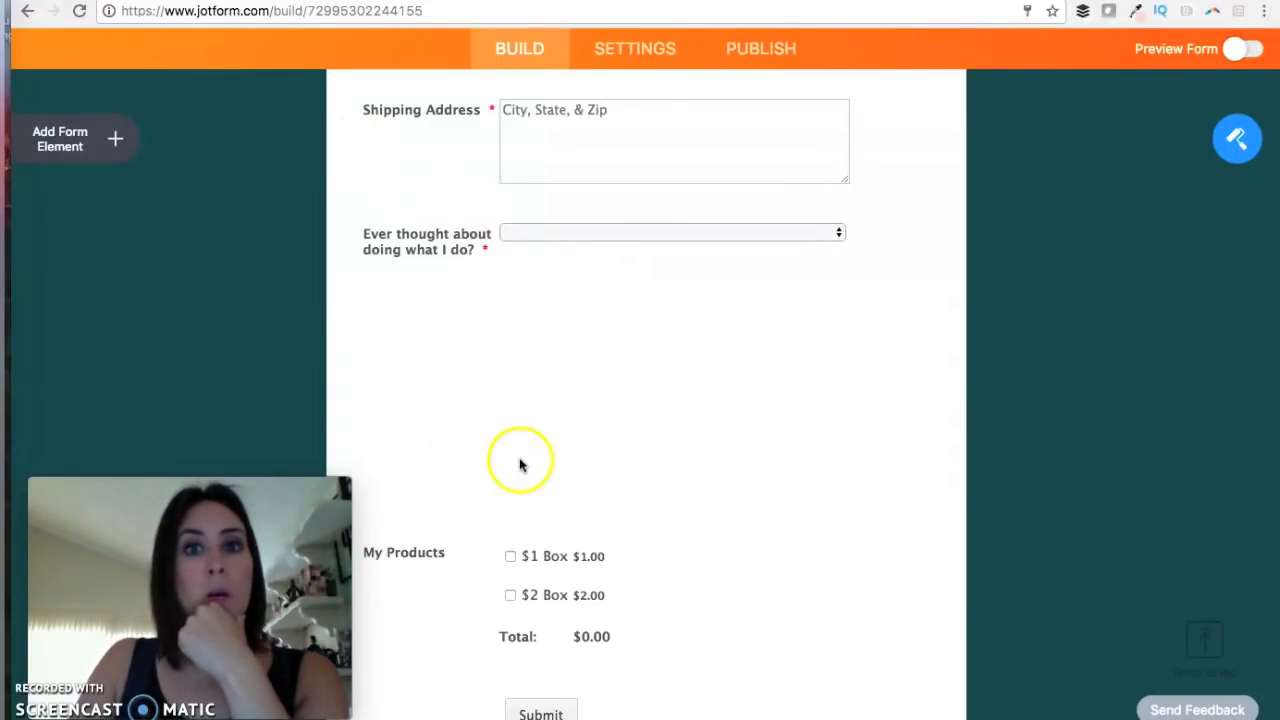
Add a text block inviting visitors to the Facebook business page, linking the words 'VIP group'.
{"action": "left_click", "coordinate": [115, 143]}
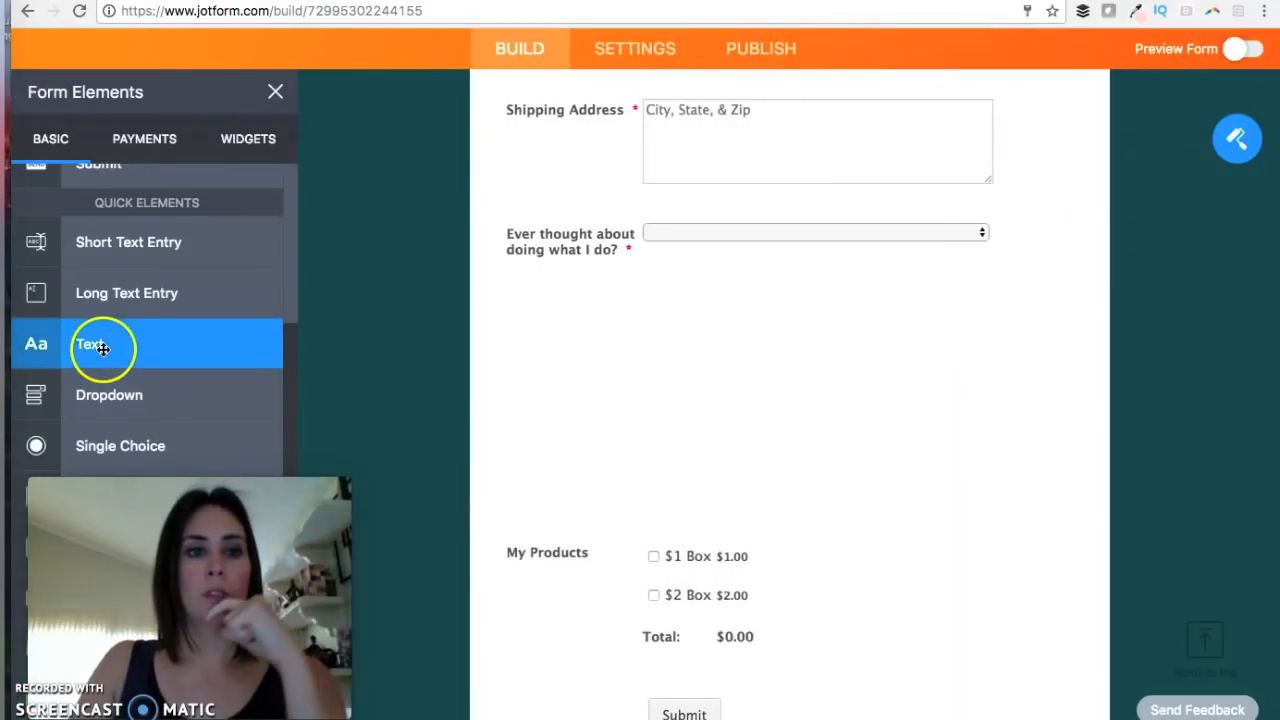
{"action": "left_click_drag", "start_coordinate": [102, 347], "coordinate": [665, 320]}
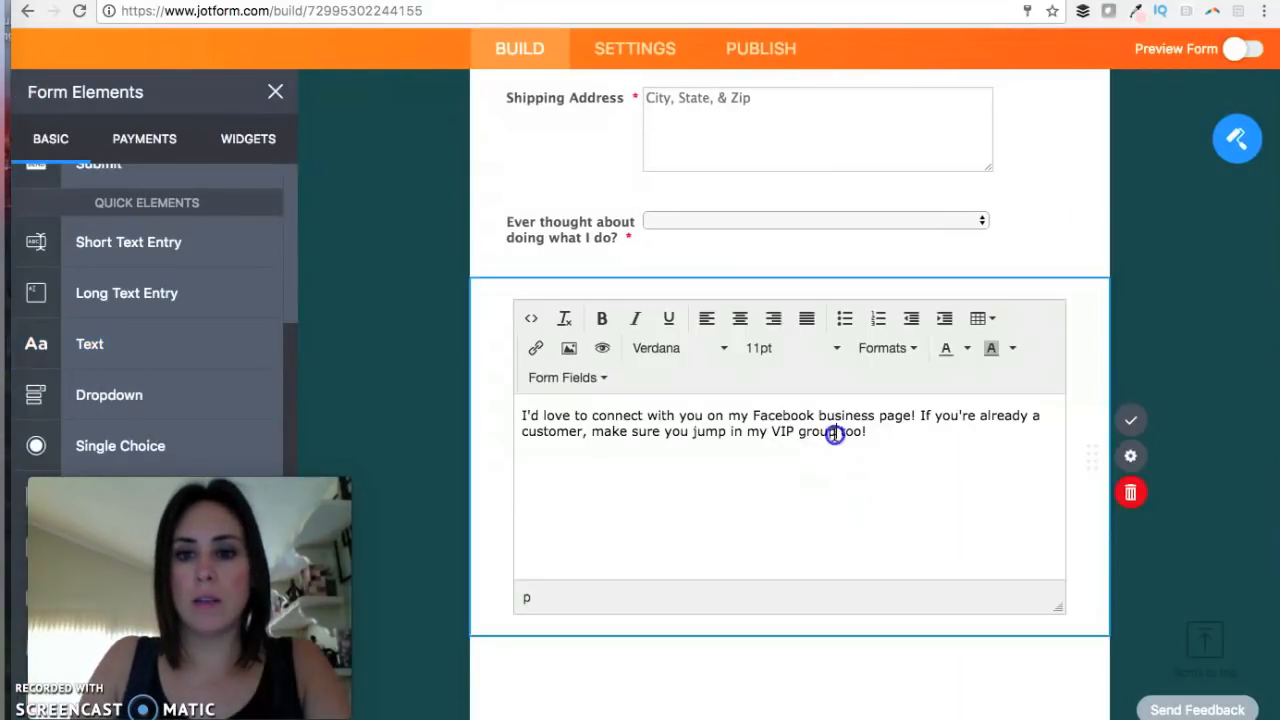
{"action": "left_click_drag", "start_coordinate": [816, 430], "coordinate": [775, 430]}
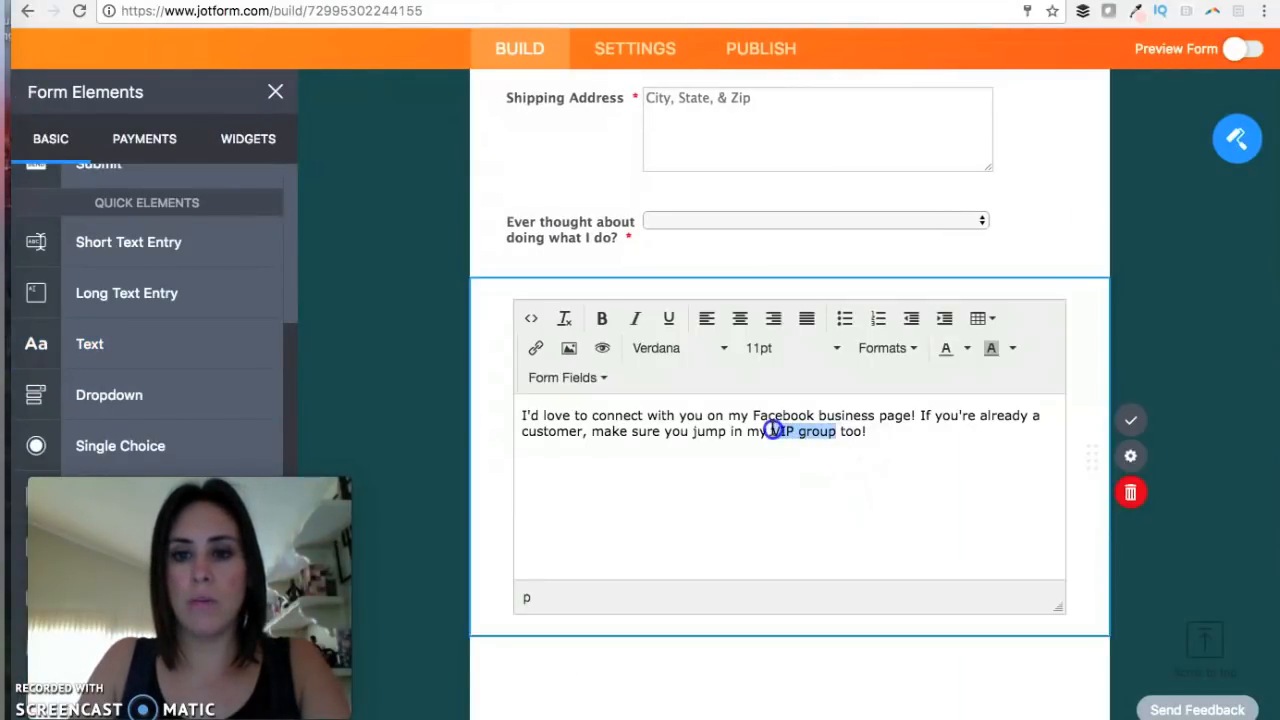
{"action": "left_click", "coordinate": [535, 347]}
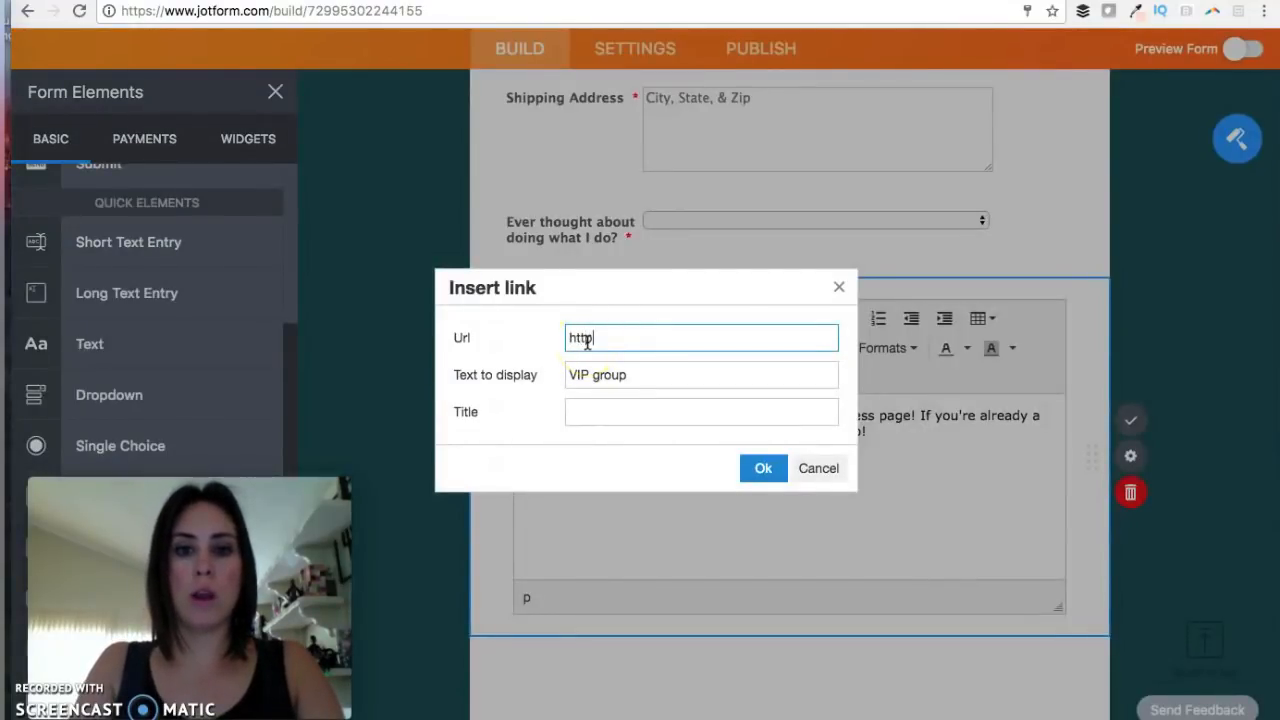
{"action": "left_click", "coordinate": [763, 468]}
{"action": "left_click", "coordinate": [1130, 420]}
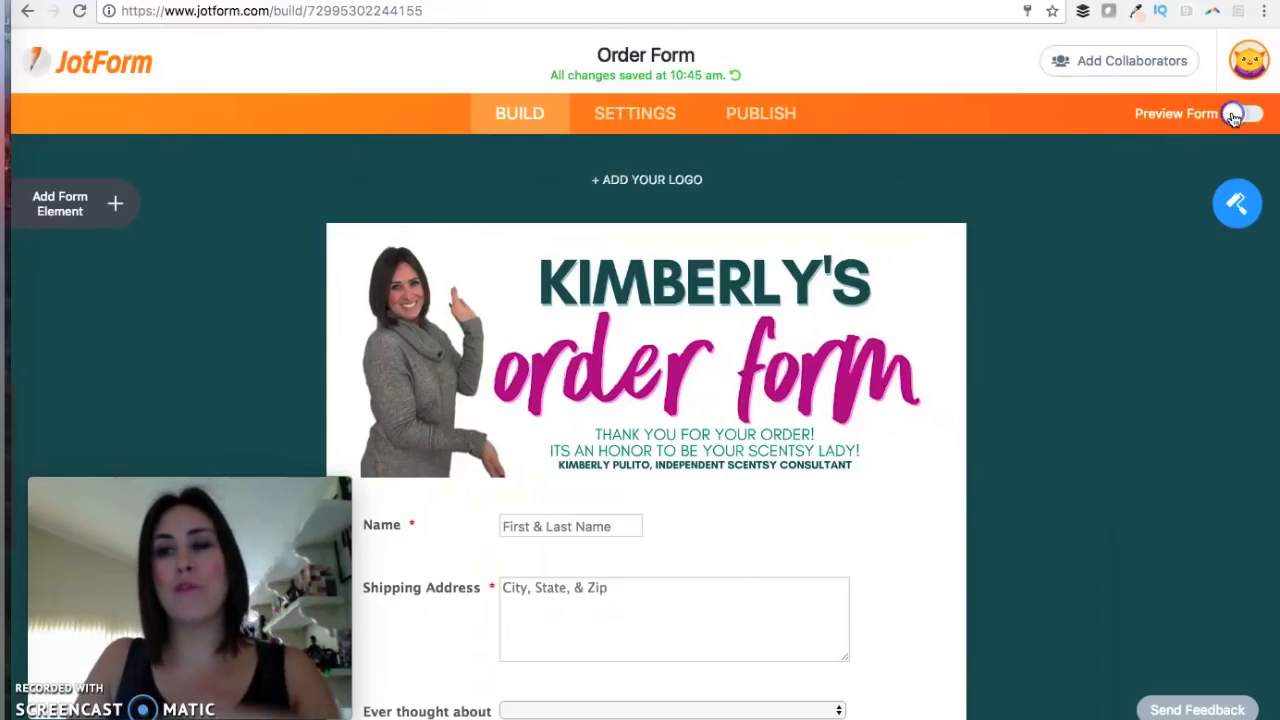
Preview the form and check its layout in phone, tablet and desktop views.
{"action": "left_click", "coordinate": [1233, 115]}
{"action": "scroll", "coordinate": [1003, 298], "scroll_direction": "down", "scroll_amount": 3}
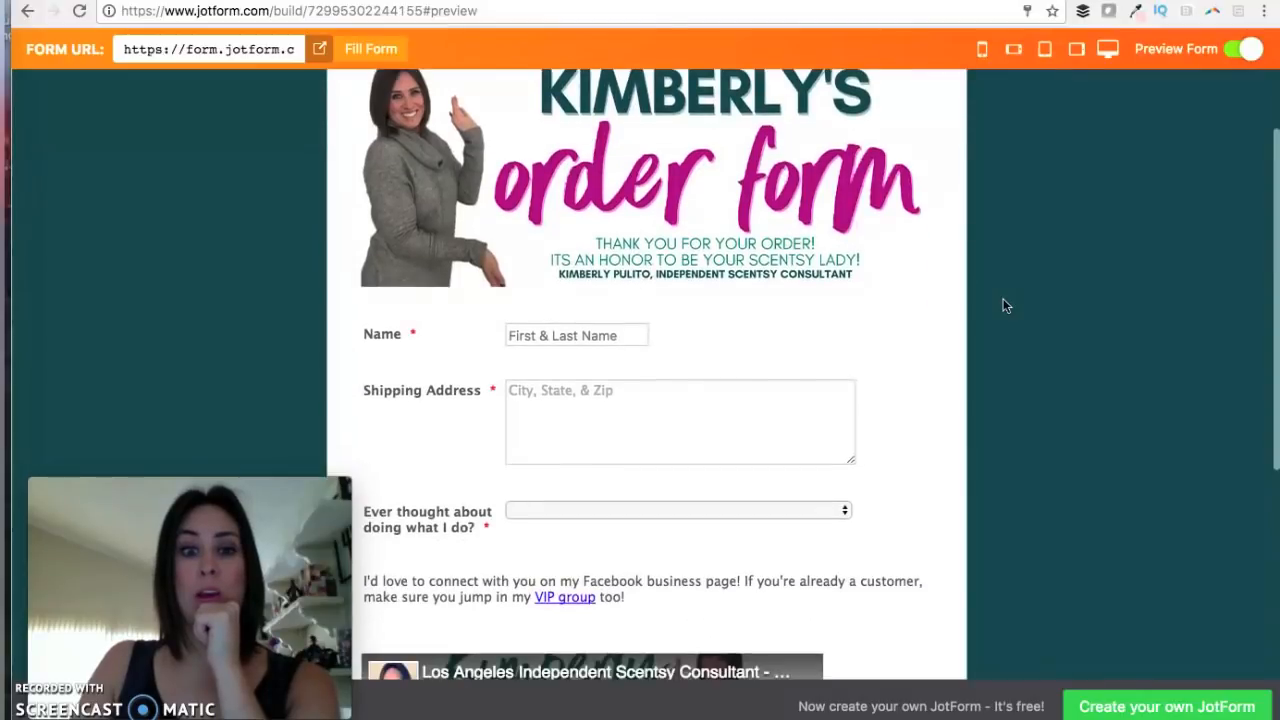
{"action": "left_click", "coordinate": [985, 53]}
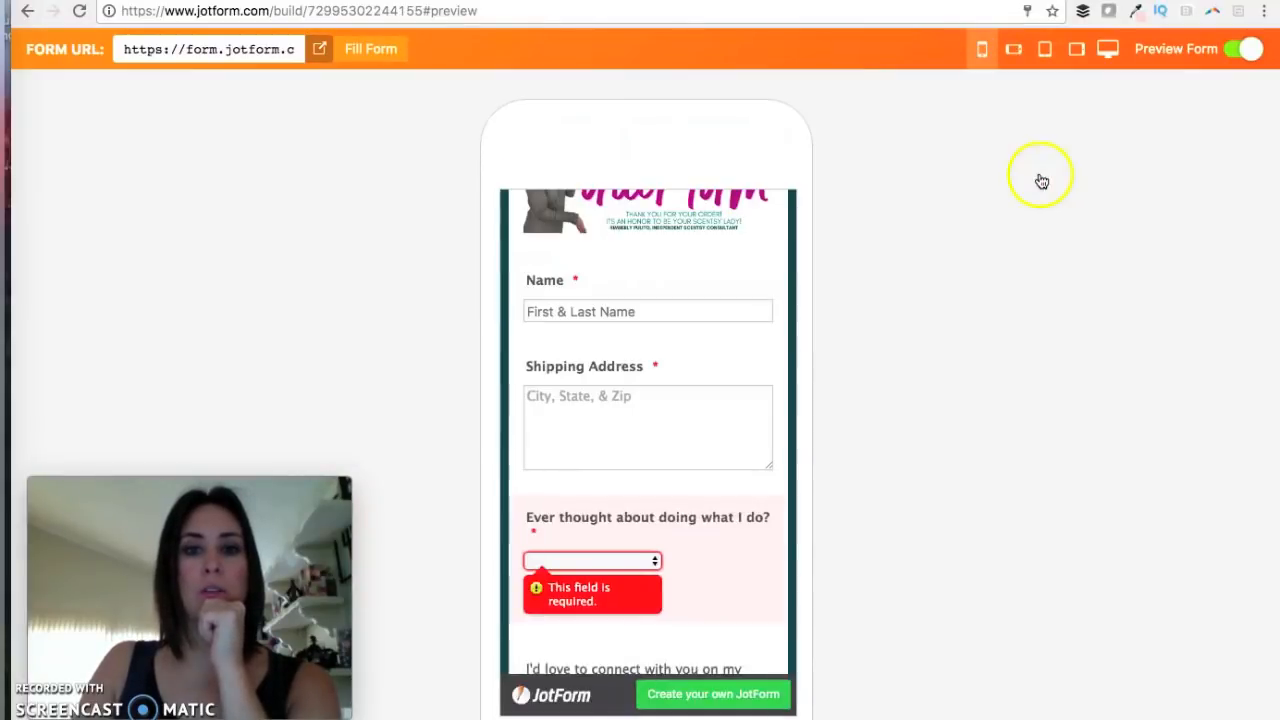
{"action": "left_click", "coordinate": [1045, 52]}
{"action": "left_click", "coordinate": [1108, 50]}
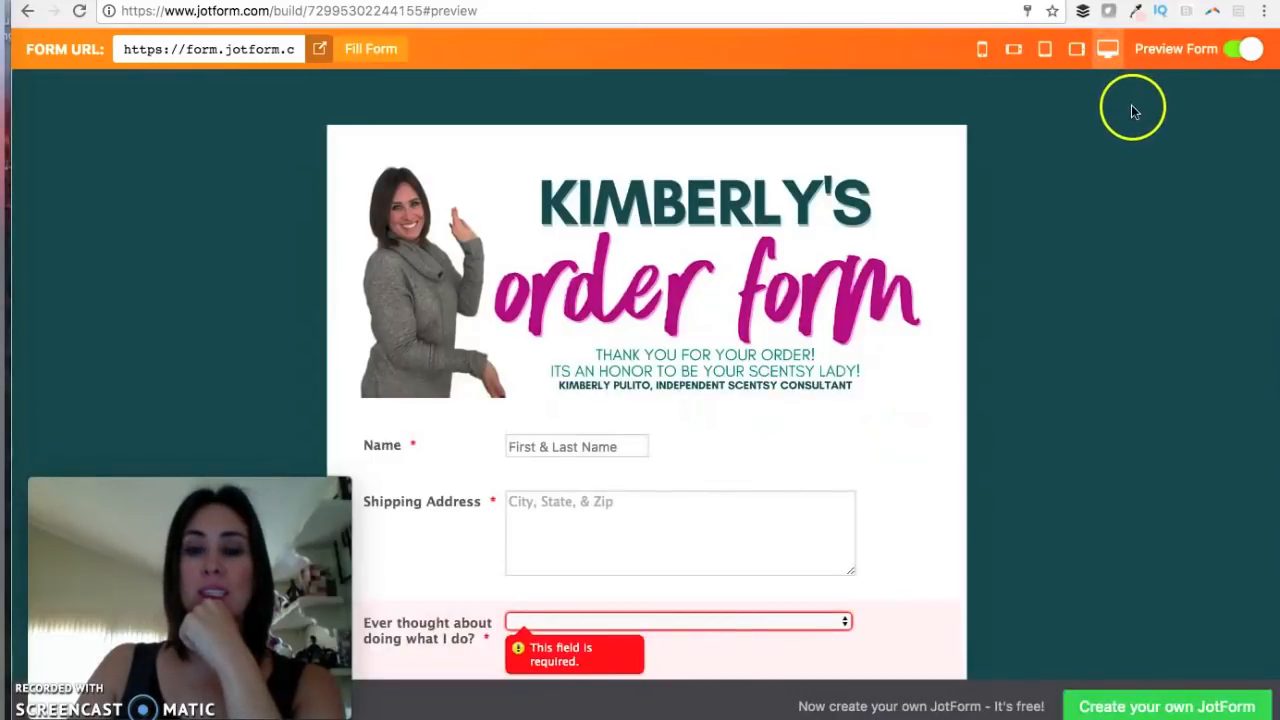
Tick the $2 Box for a $2.00 total and submit the test order.
{"action": "scroll", "coordinate": [994, 237], "scroll_direction": "down", "scroll_amount": 5}
{"action": "scroll", "coordinate": [995, 239], "scroll_direction": "down", "scroll_amount": 2}
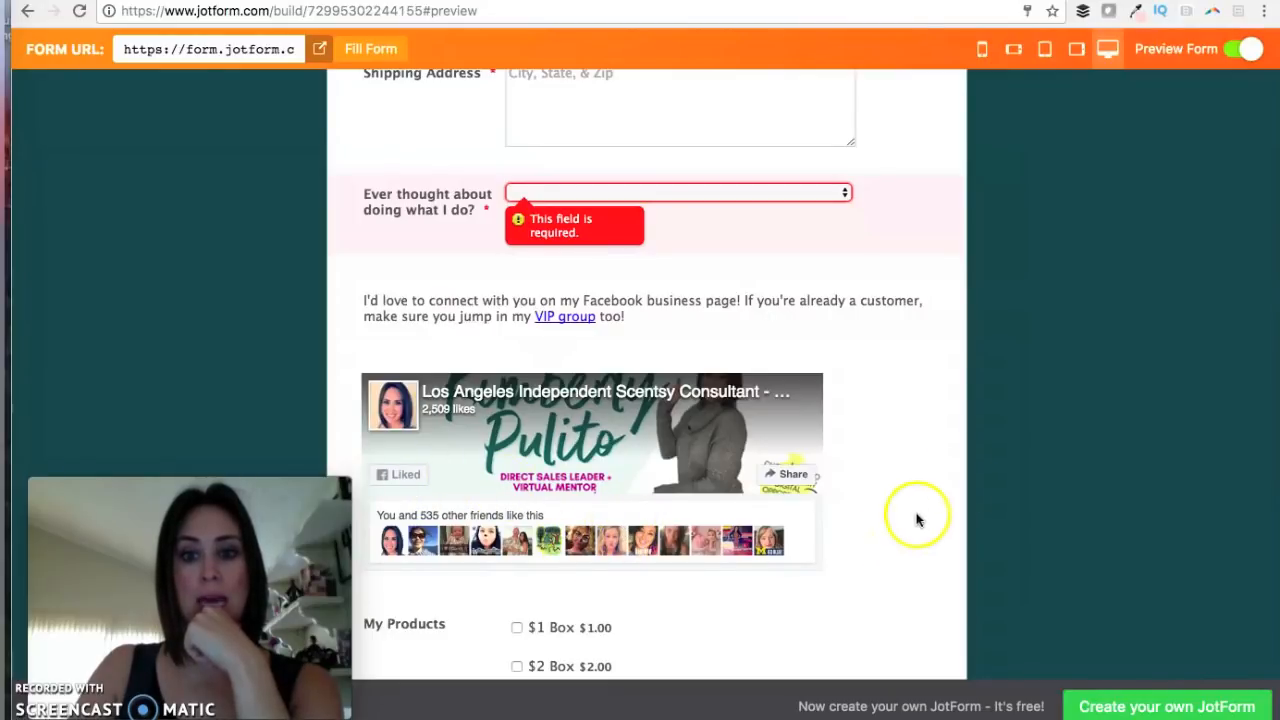
{"action": "scroll", "coordinate": [1014, 398], "scroll_direction": "down", "scroll_amount": 3}
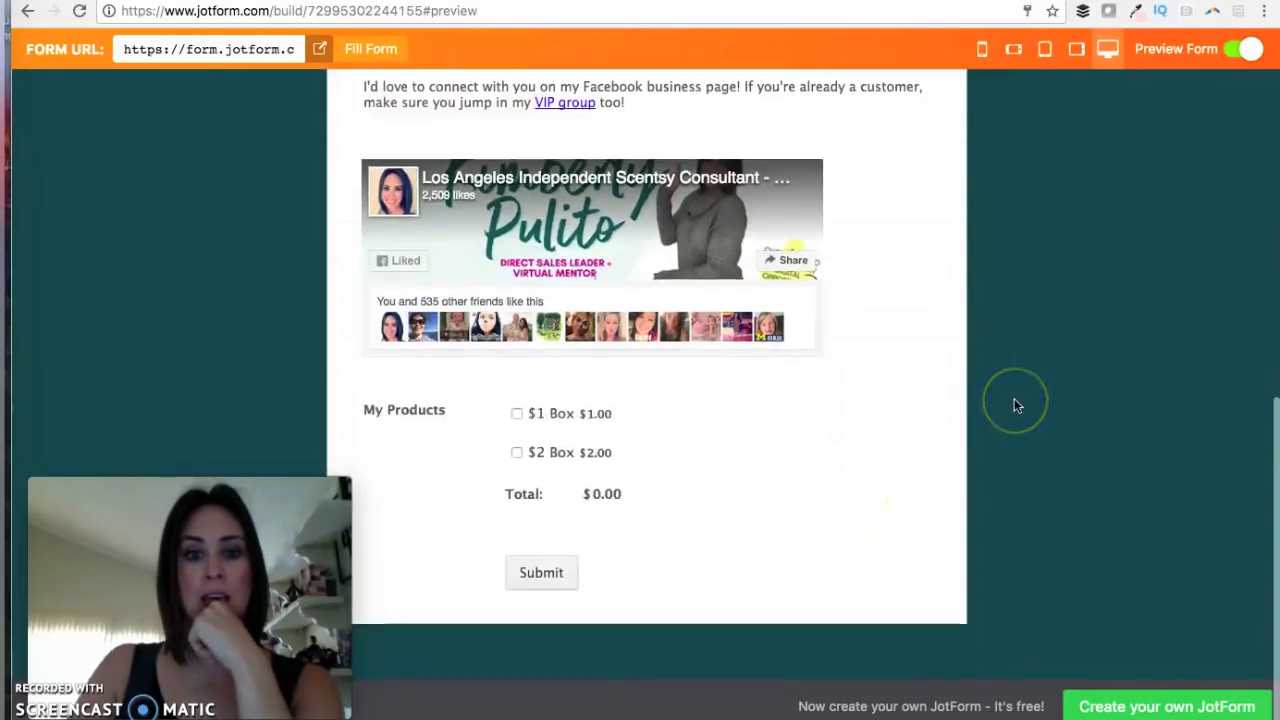
{"action": "left_click", "coordinate": [517, 452]}
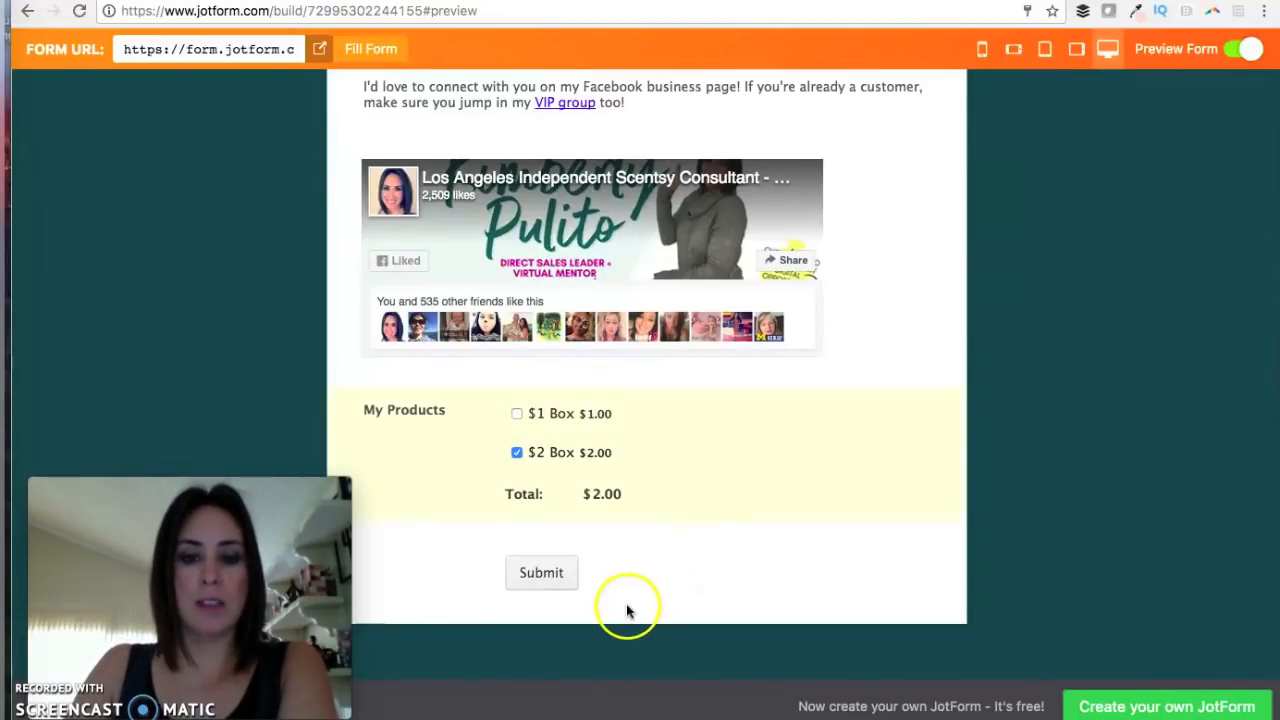
{"action": "left_click", "coordinate": [543, 574]}
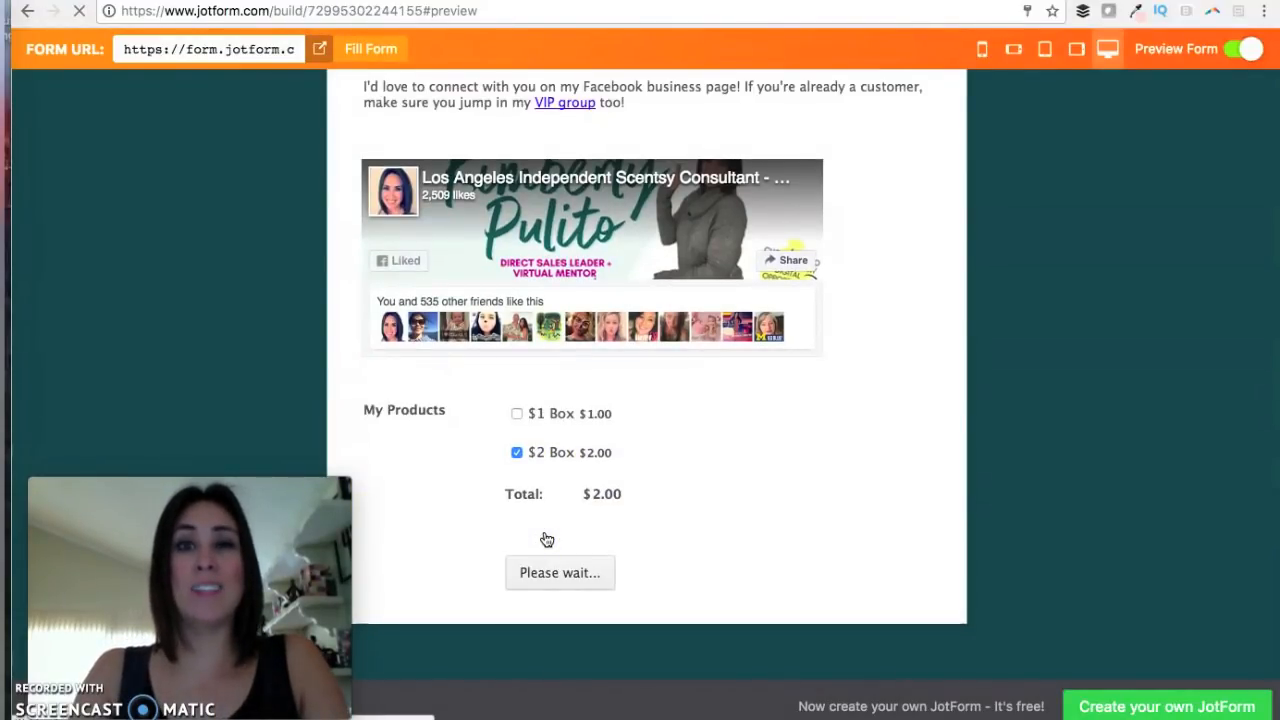